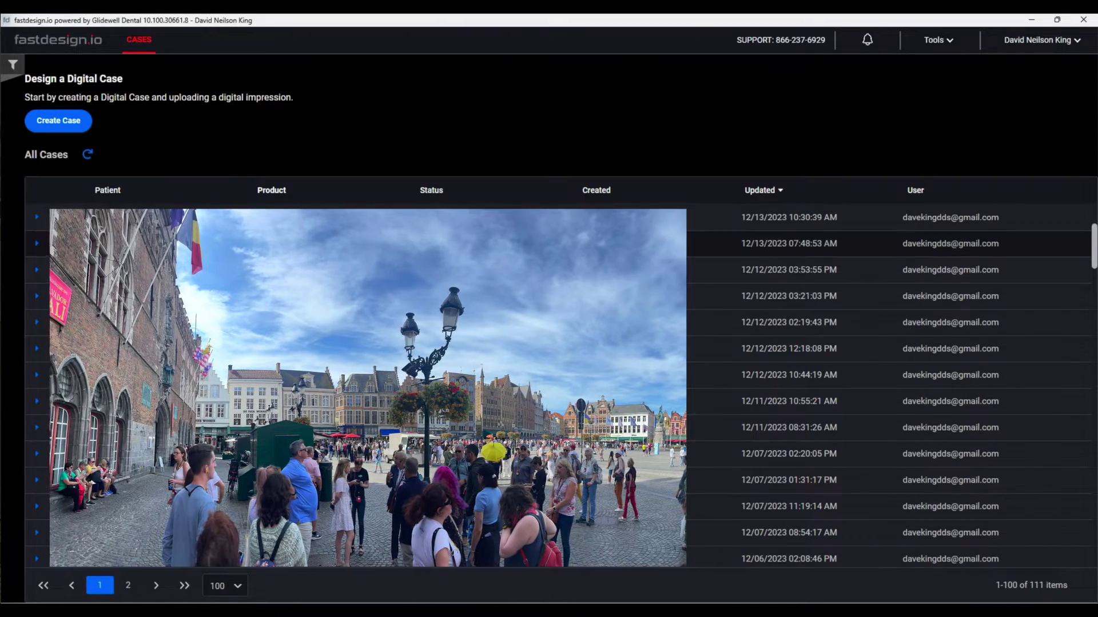
Step: Open the case updated 12/13/2023 10:30:39 AM, set tooth 3's full crown material to BruxZir NOW, and save it for design
double_click(271, 218)
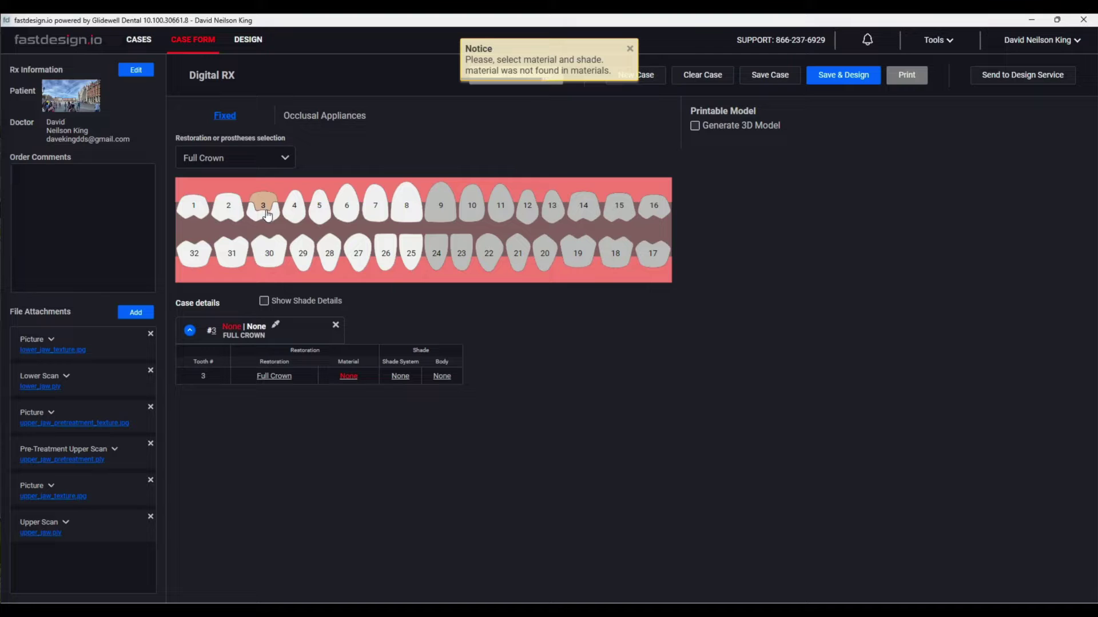
click(348, 377)
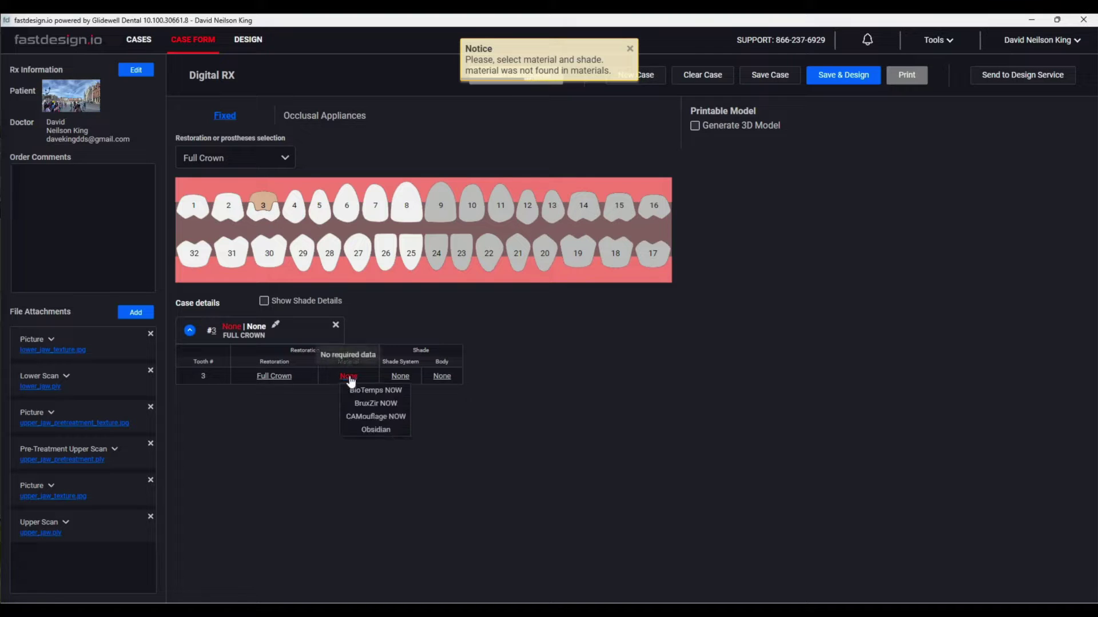
click(378, 402)
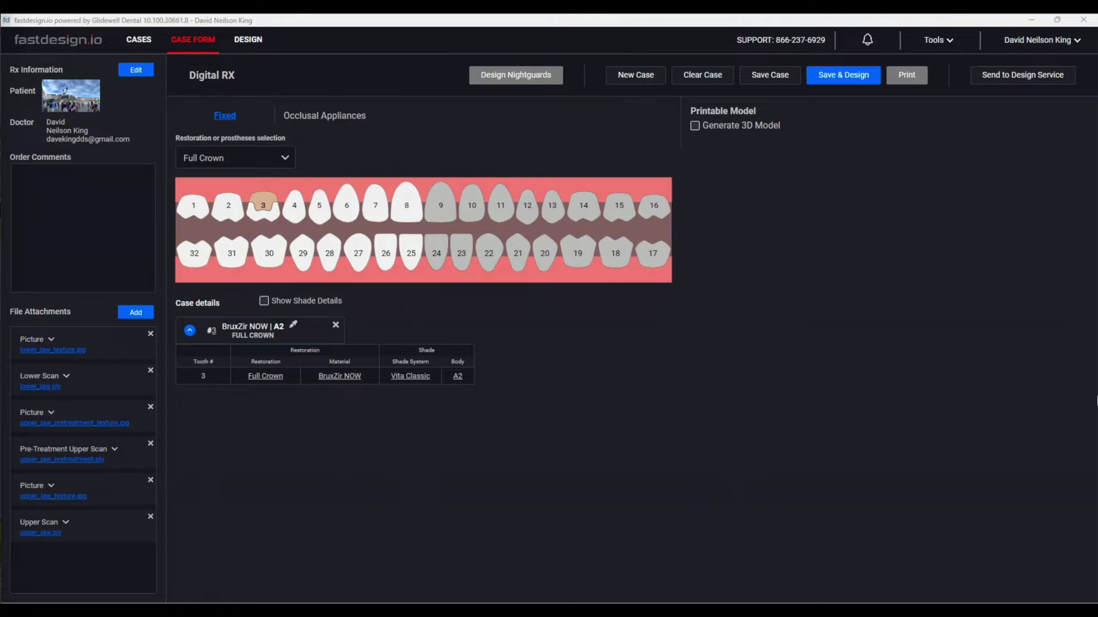
click(833, 83)
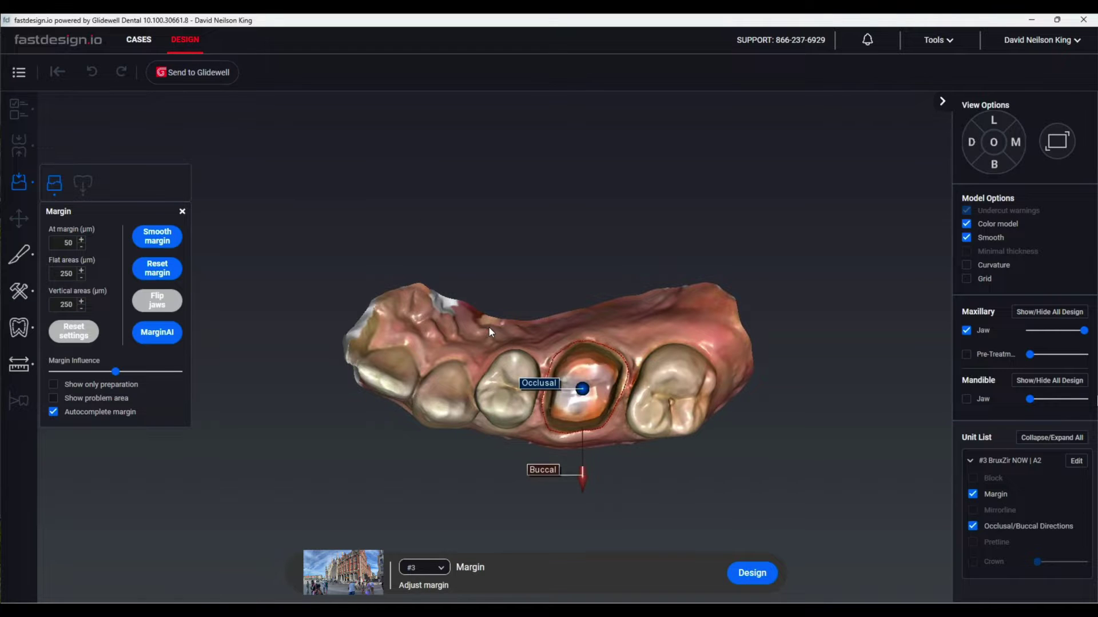
Step: Refine the margin line along the distal side of the tooth 3 preparation
scroll(541, 351, up, 5)
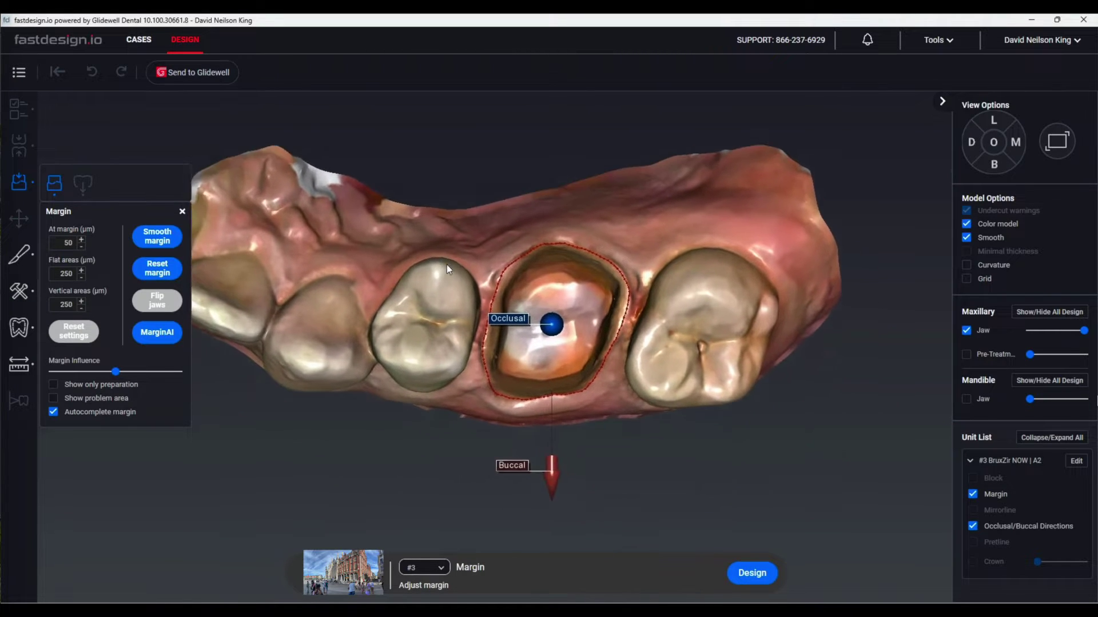
right_drag(591, 300, 490, 307)
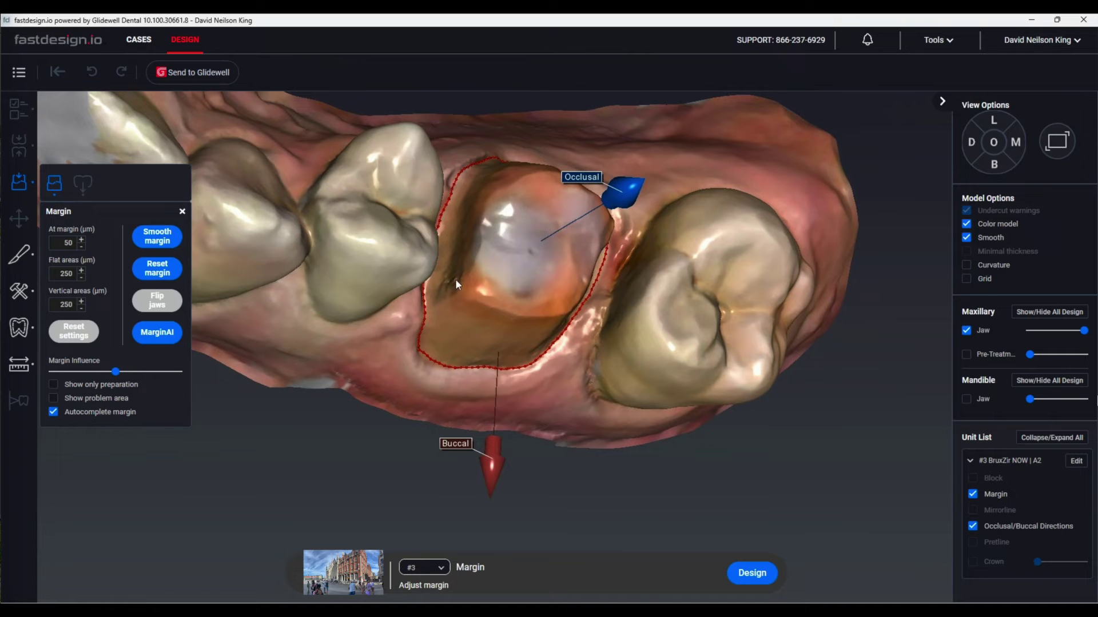
mouse_move(516, 269)
right_down()
mouse_move(486, 282)
mouse_move(475, 262)
mouse_move(622, 223)
right_up()
mouse_move(564, 307)
right_down()
mouse_move(584, 306)
mouse_move(572, 293)
mouse_move(567, 324)
right_up()
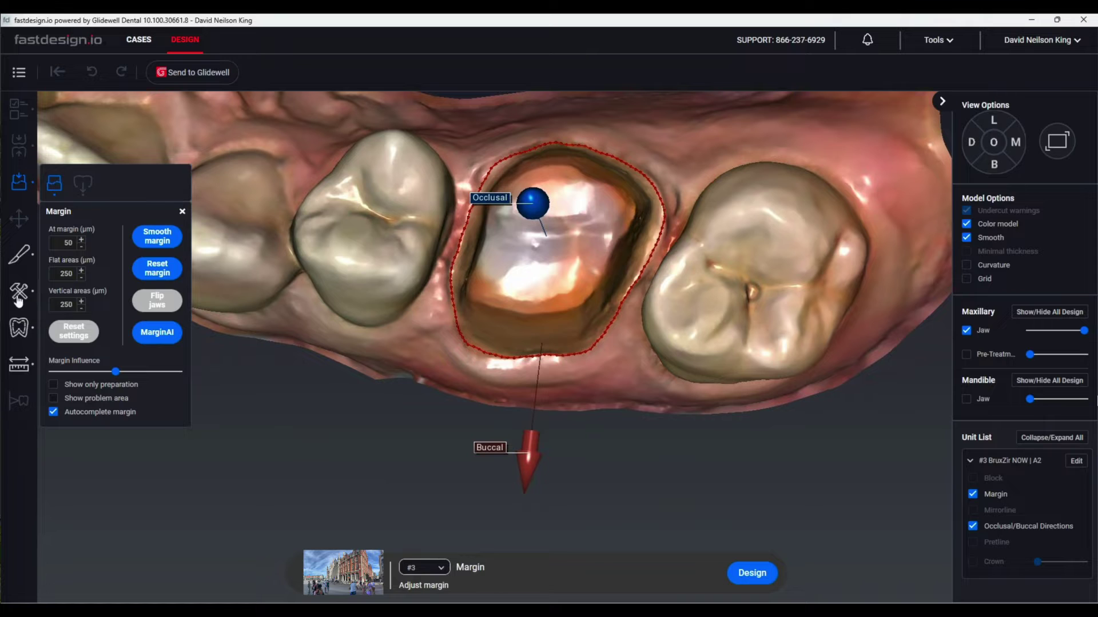
drag(654, 249, 656, 249)
scroll(656, 249, up, 5)
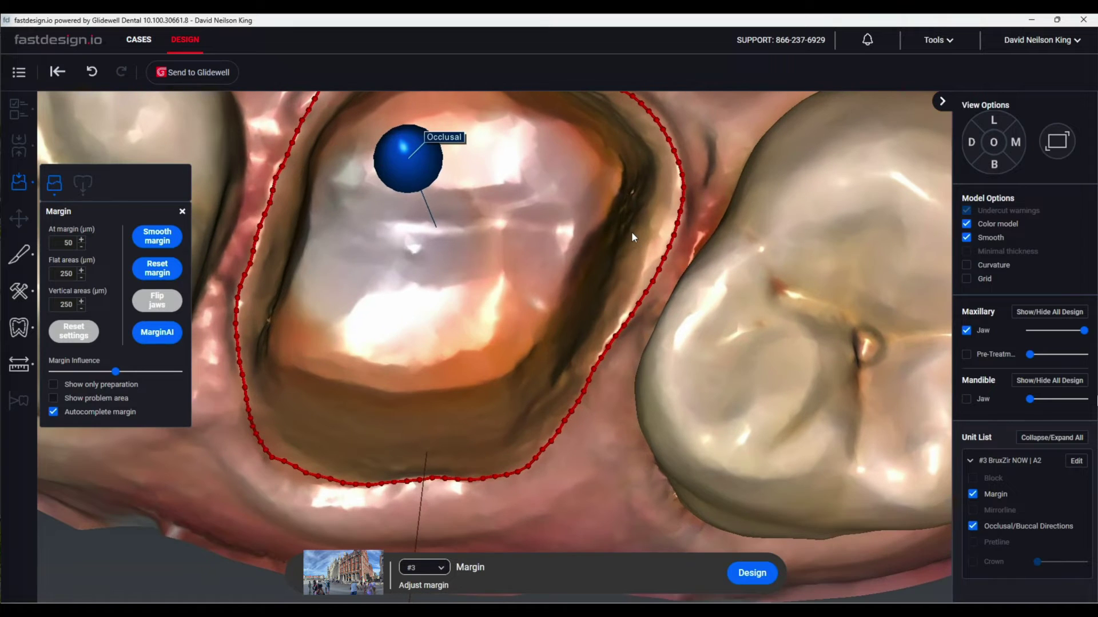
right_drag(632, 236, 653, 207)
middle_drag(652, 207, 608, 357)
drag(600, 262, 603, 259)
Step: Refine the margin line along the lingual and mesial sides of the tooth 3 preparation
mouse_move(443, 203)
right_down()
mouse_move(434, 241)
mouse_move(451, 218)
right_up()
scroll(449, 214, up, 3)
drag(444, 215, 438, 208)
scroll(295, 324, down, 3)
mouse_move(295, 324)
right_down()
mouse_move(337, 348)
mouse_move(311, 332)
right_up()
right_drag(333, 404, 271, 403)
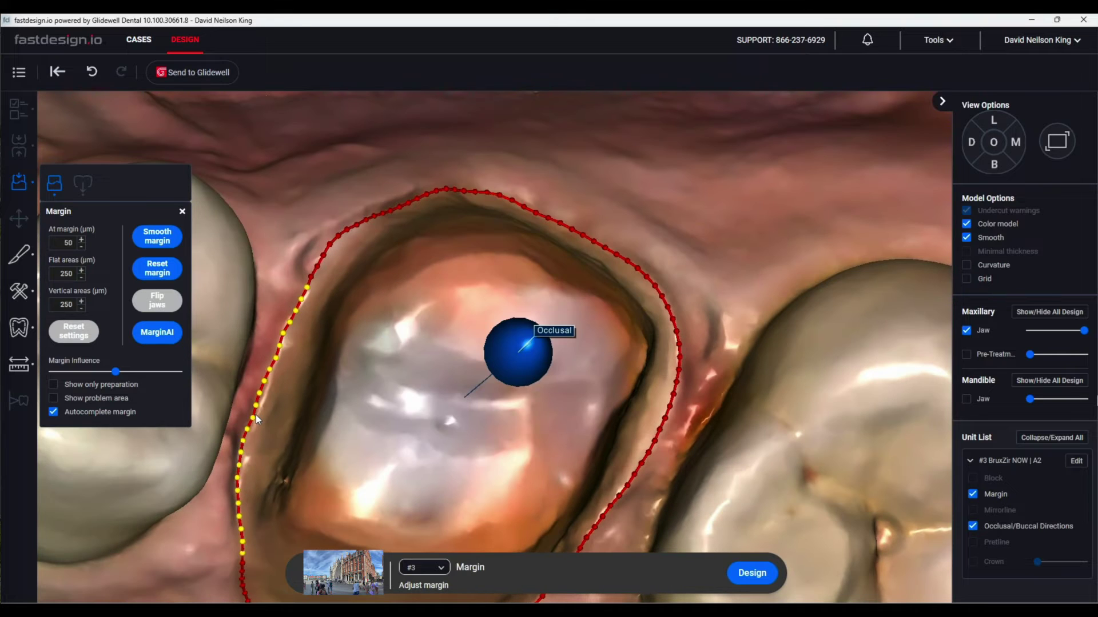
drag(253, 417, 251, 420)
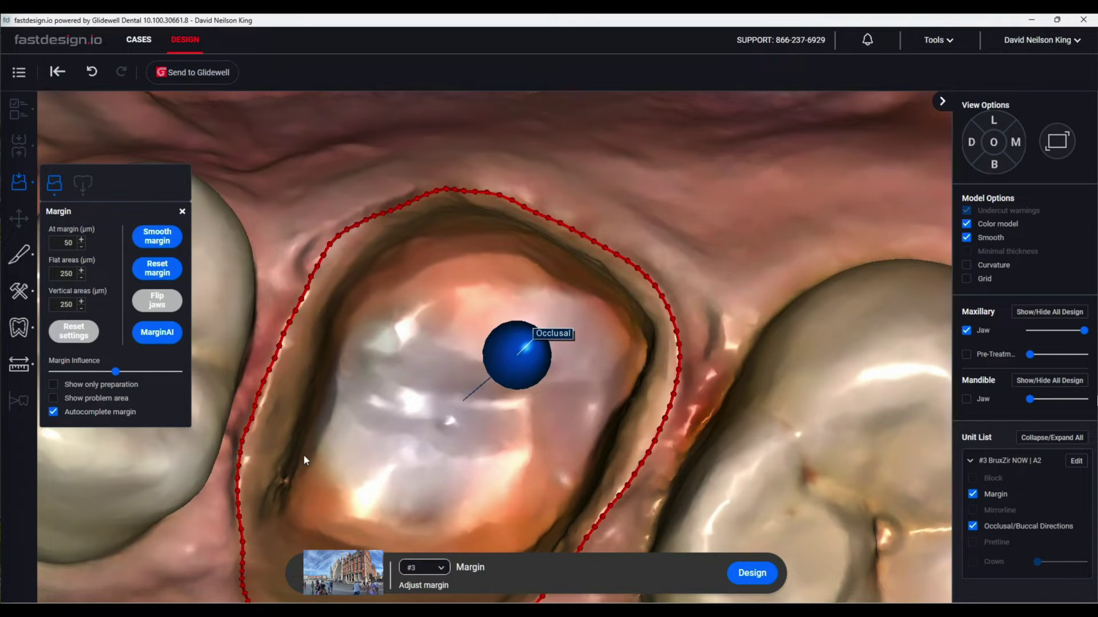
Step: Adjust the margin line at the preparation's mesiobuccal corner and touch it up on the distal side
right_drag(303, 454, 316, 431)
middle_drag(316, 432, 415, 212)
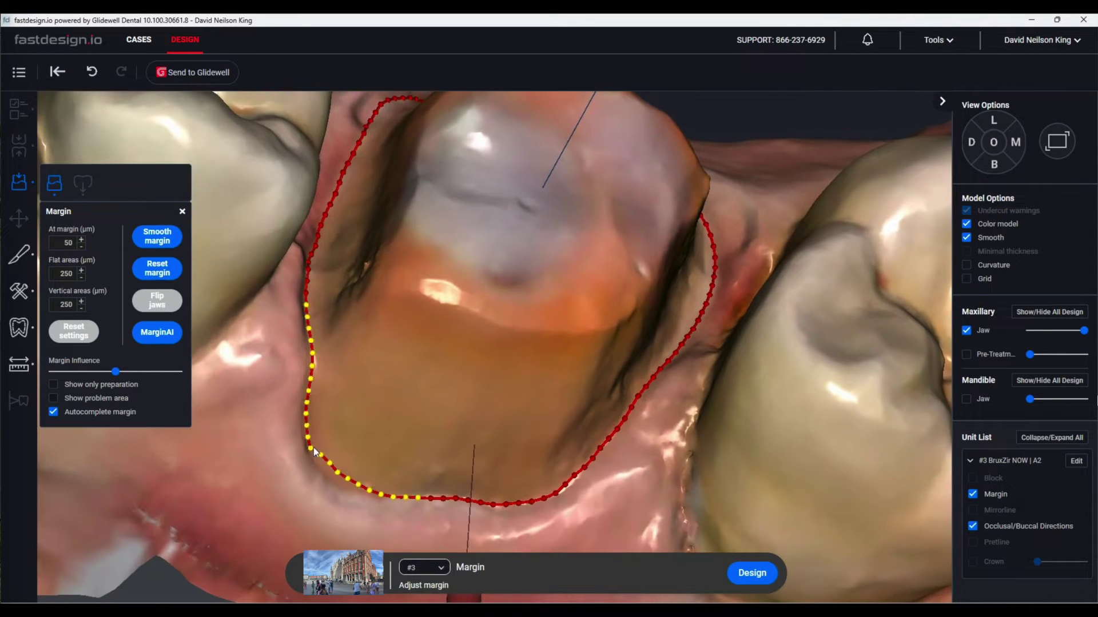
click(330, 475)
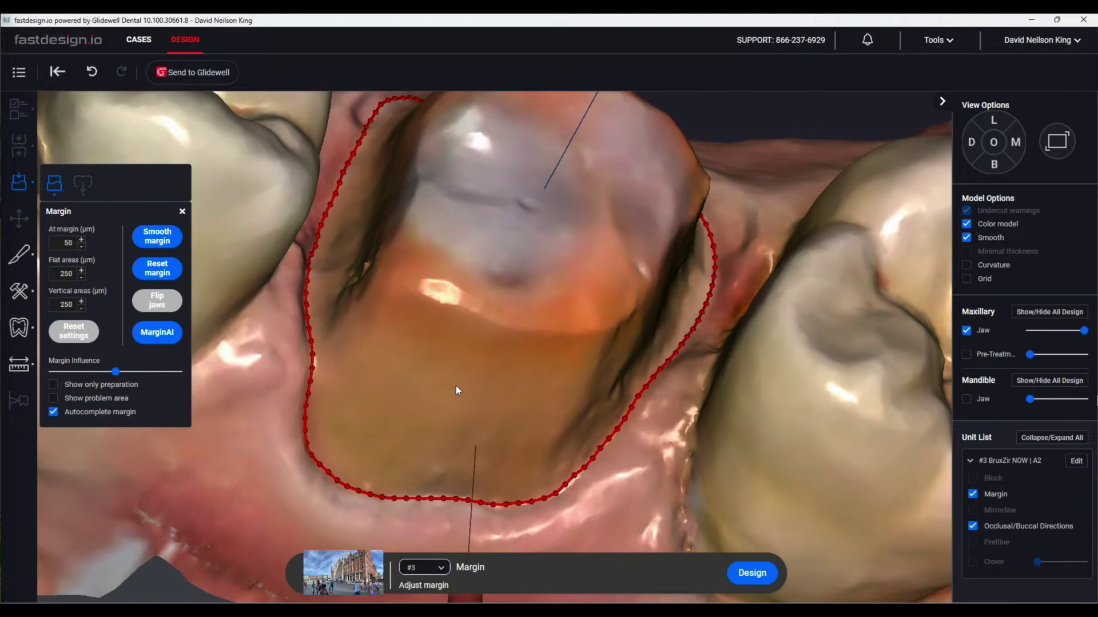
mouse_move(458, 383)
right_down()
mouse_move(429, 383)
mouse_move(423, 411)
mouse_move(444, 427)
mouse_move(450, 379)
right_up()
mouse_move(342, 331)
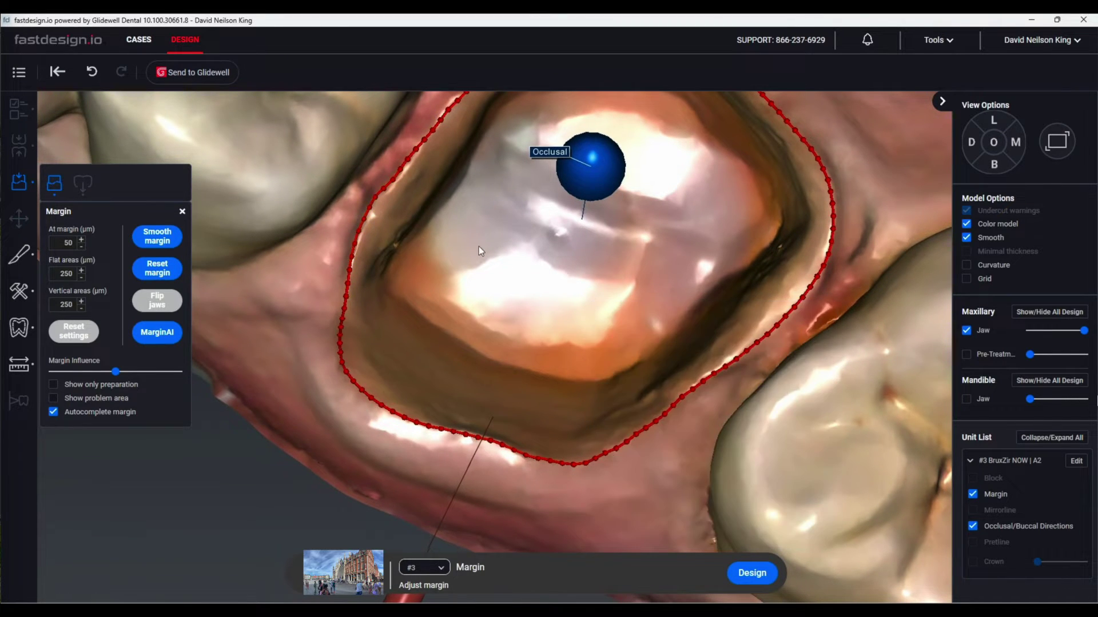
right_drag(478, 252, 534, 367)
right_drag(642, 255, 610, 386)
right_drag(776, 268, 741, 260)
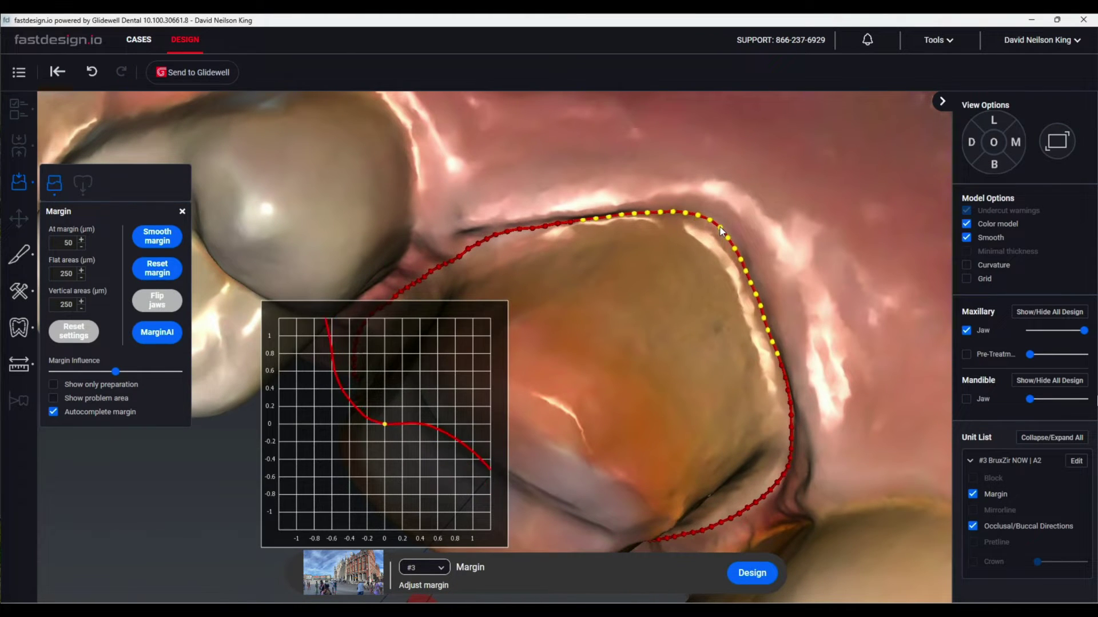
mouse_move(720, 232)
right_down()
mouse_move(716, 400)
mouse_move(595, 340)
mouse_move(600, 300)
mouse_move(593, 421)
mouse_move(642, 245)
mouse_move(557, 300)
mouse_move(569, 310)
right_up()
drag(686, 338, 689, 341)
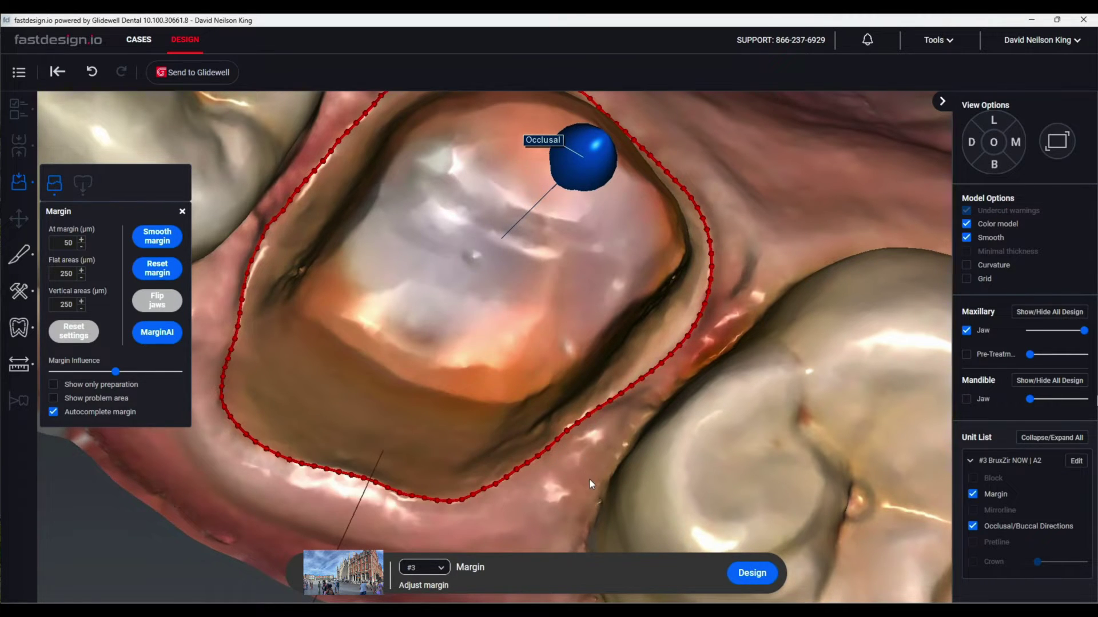
Step: Check the buccal margin, slightly adjust the buccal direction arrow, and generate the crown design for tooth 3
right_drag(589, 479, 599, 459)
middle_drag(591, 489, 639, 353)
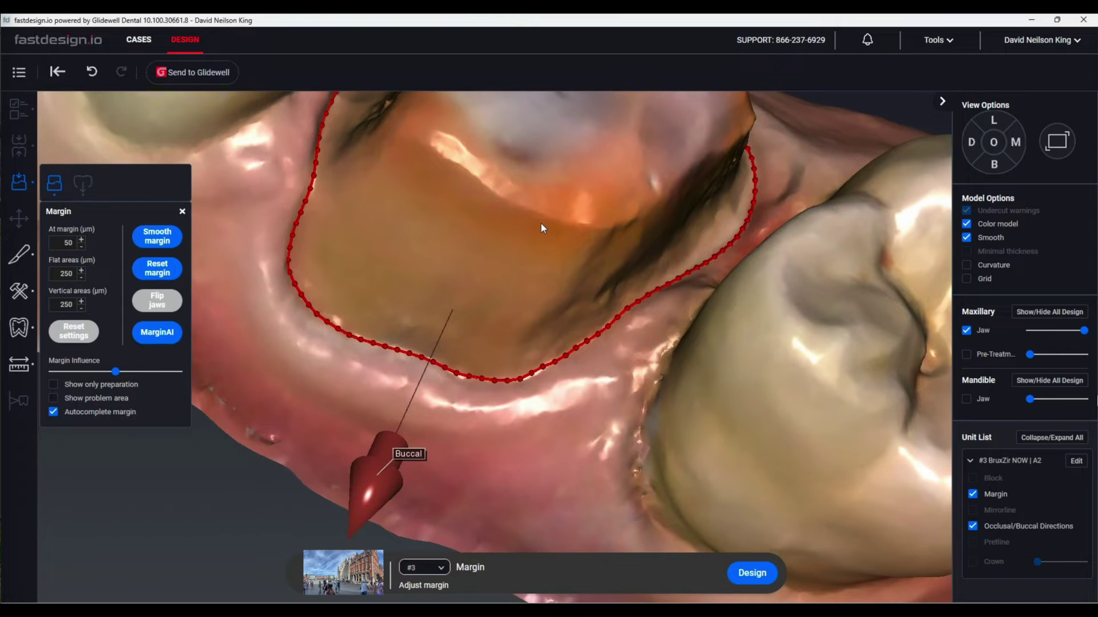
right_drag(541, 224, 536, 296)
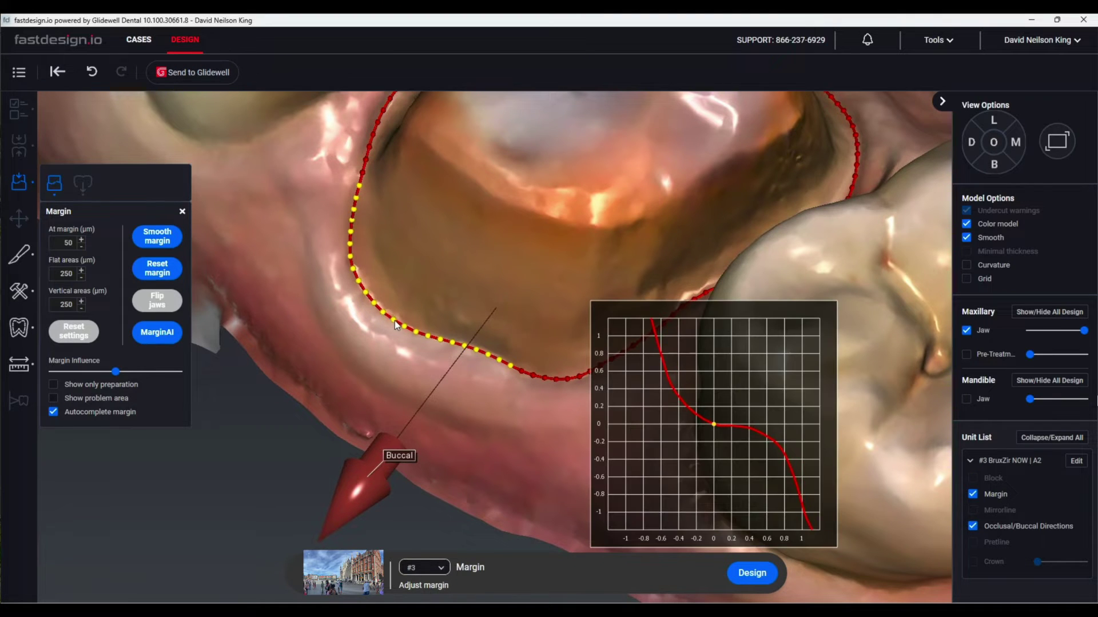
scroll(662, 482, up, 2)
scroll(667, 484, down, 8)
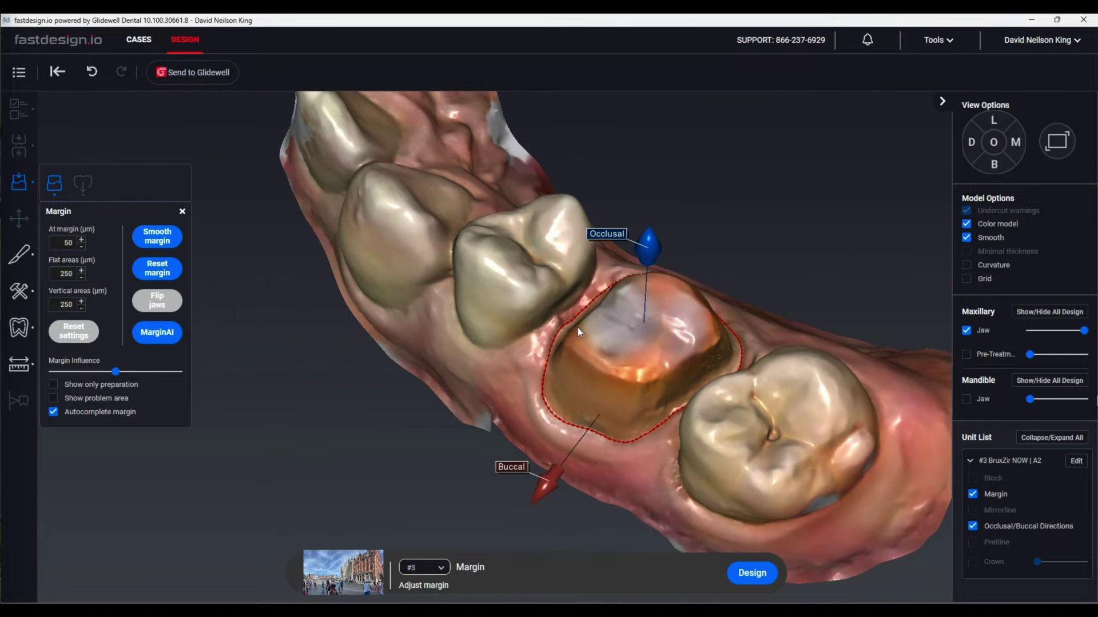
drag(599, 328, 598, 358)
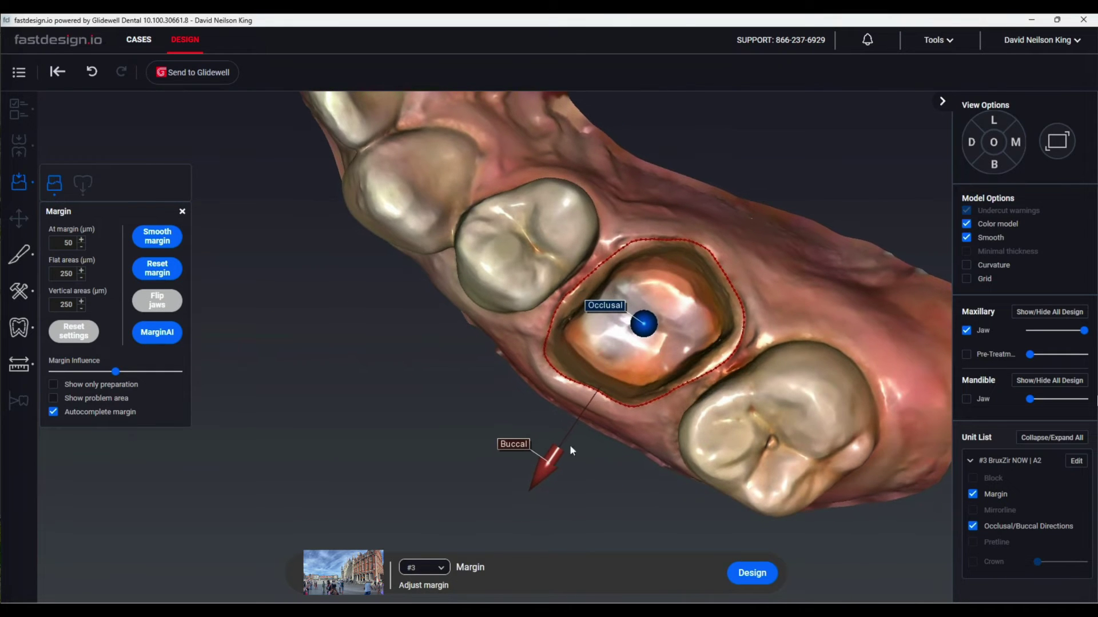
drag(538, 479, 526, 472)
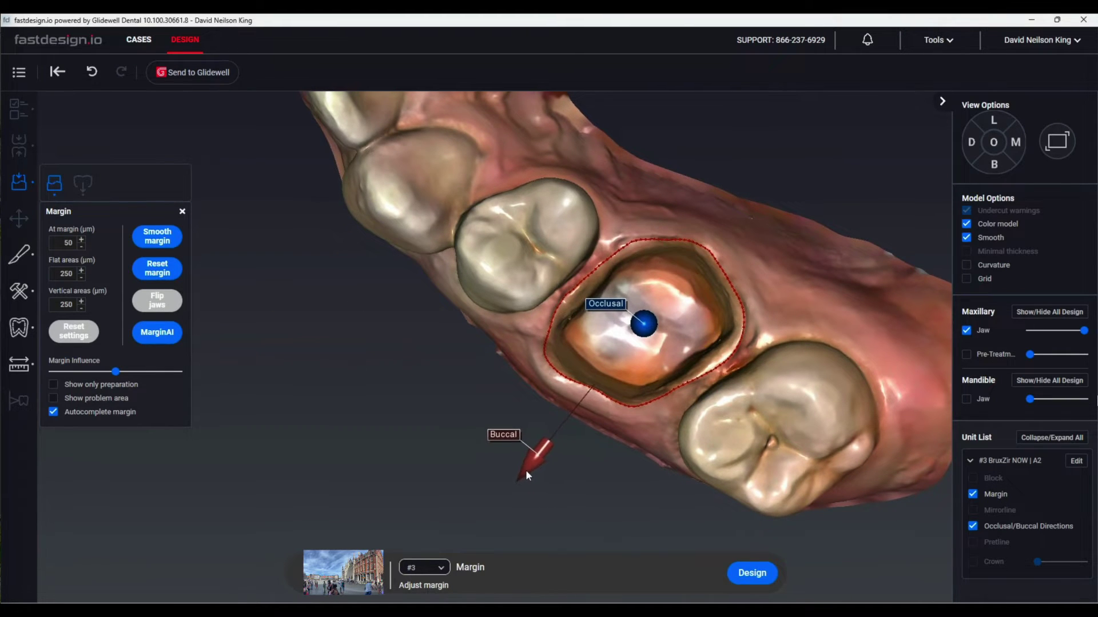
click(752, 573)
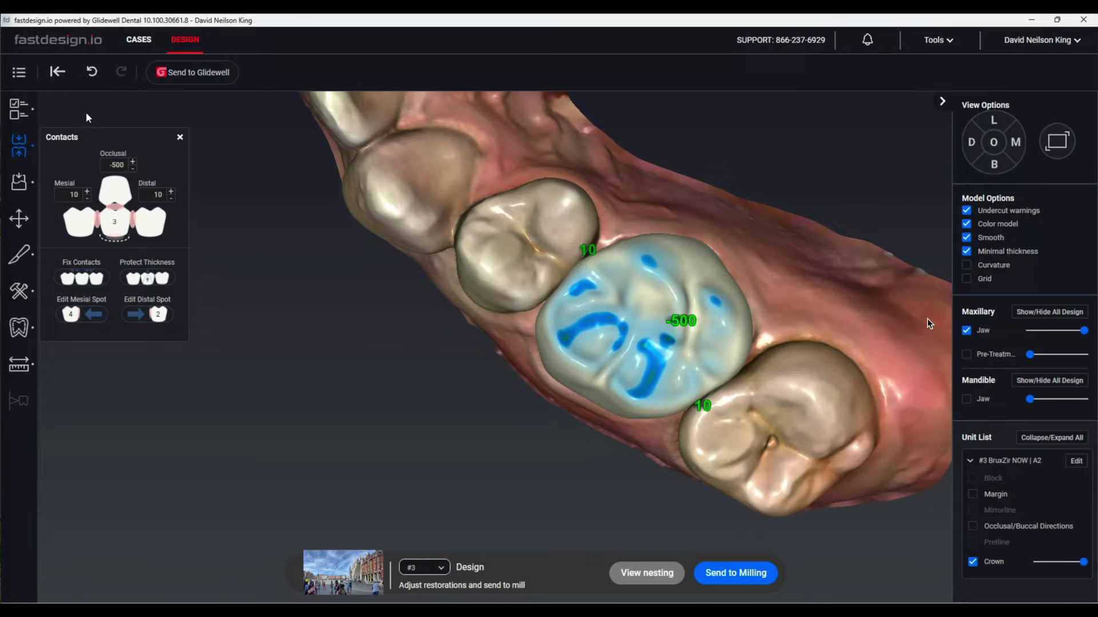
Step: Change the crown's design option to Copy Restorative Site Anatomy and apply the segmented pre-treatment tooth
click(19, 108)
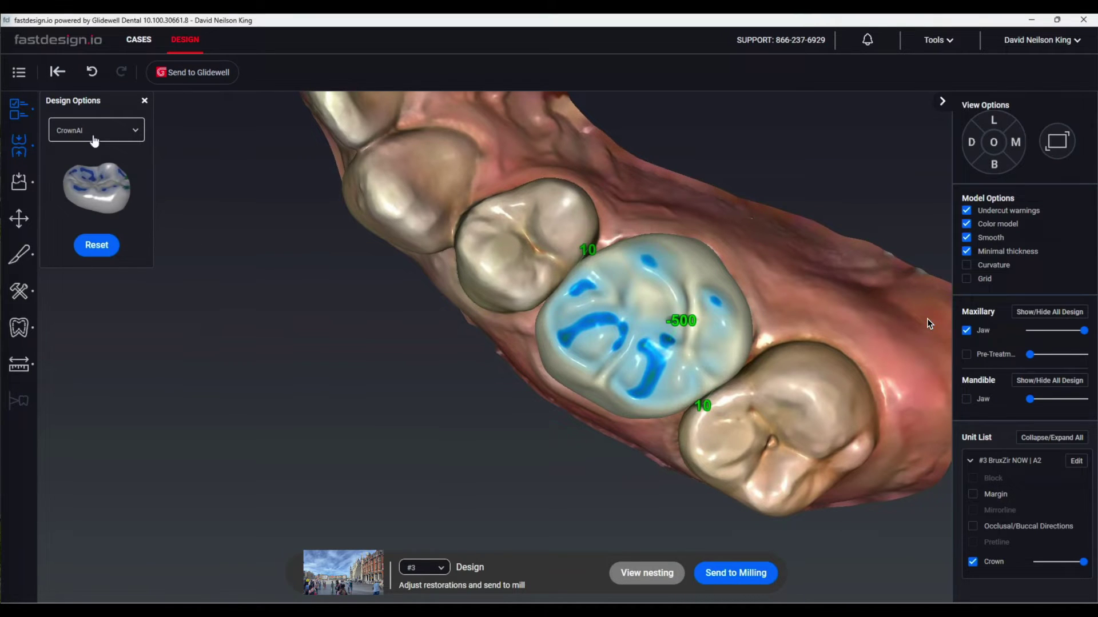
click(99, 137)
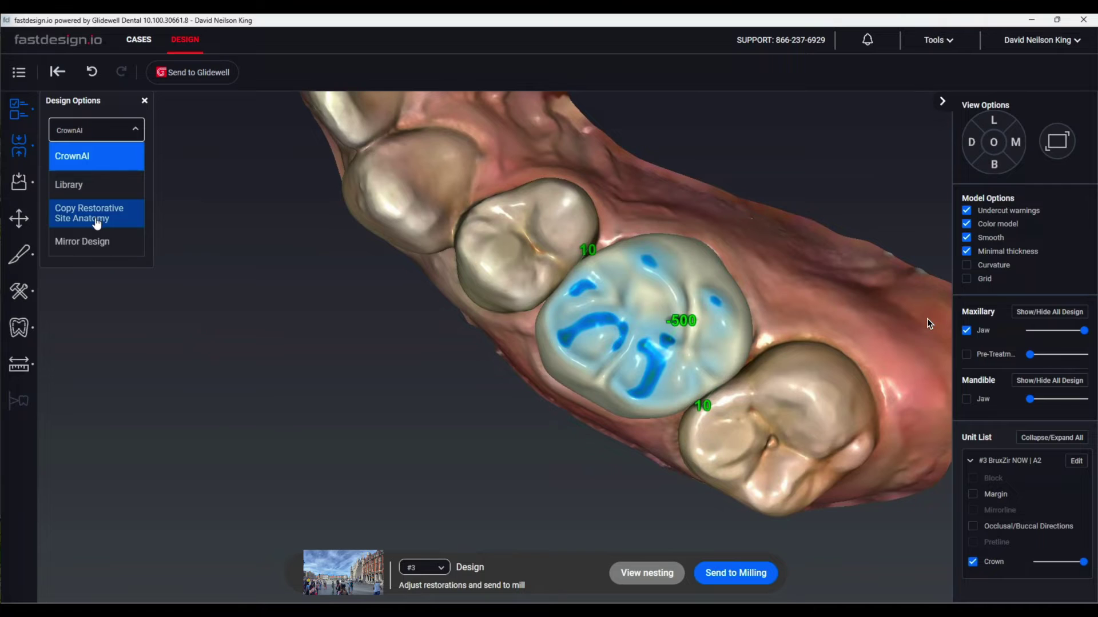
click(96, 220)
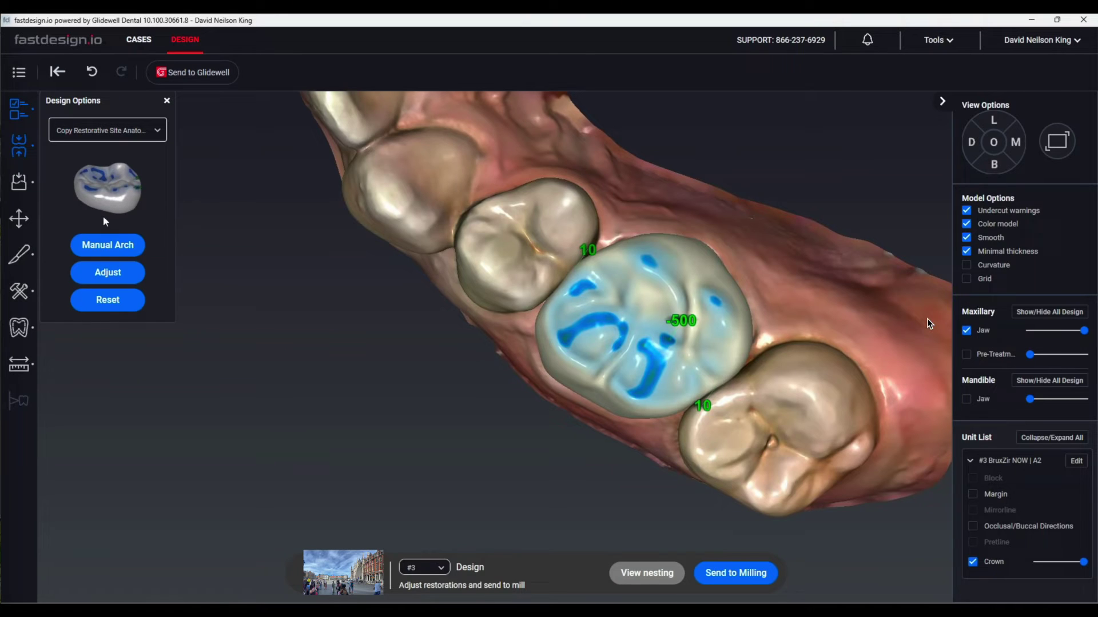
click(127, 281)
mouse_move(575, 463)
right_down()
mouse_move(599, 401)
mouse_move(638, 414)
mouse_move(561, 441)
mouse_move(500, 515)
mouse_move(591, 470)
right_up()
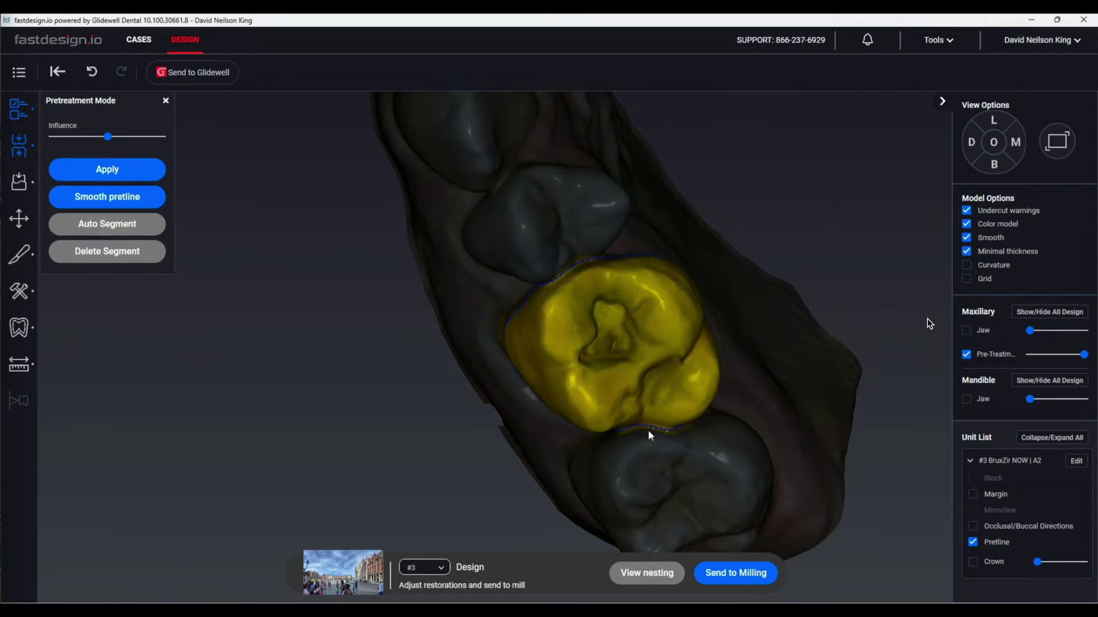
right_drag(622, 481, 601, 294)
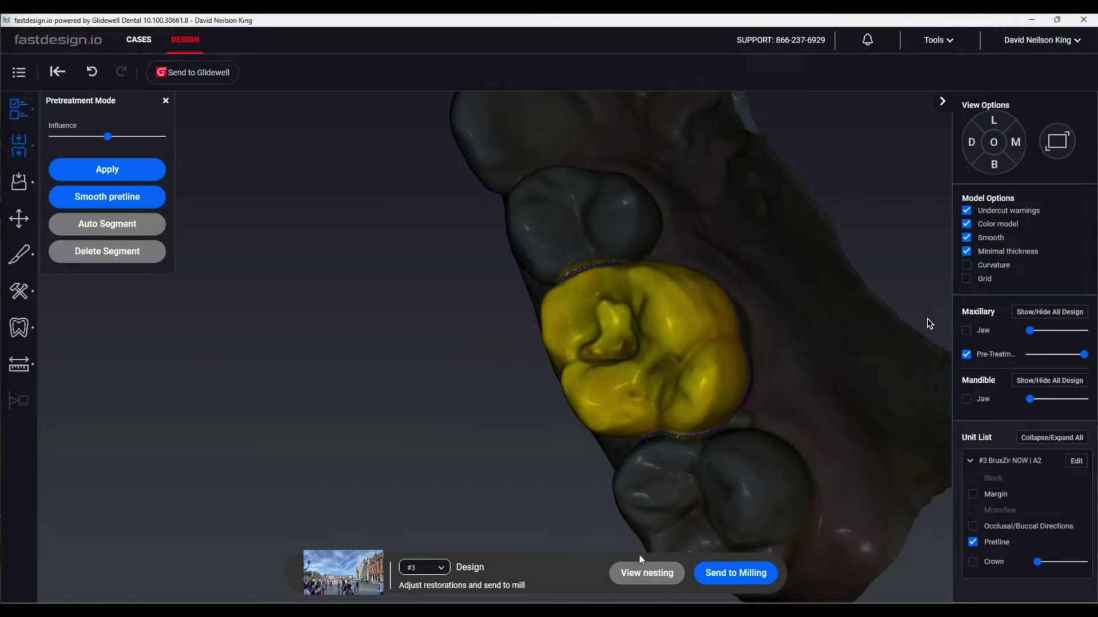
click(147, 169)
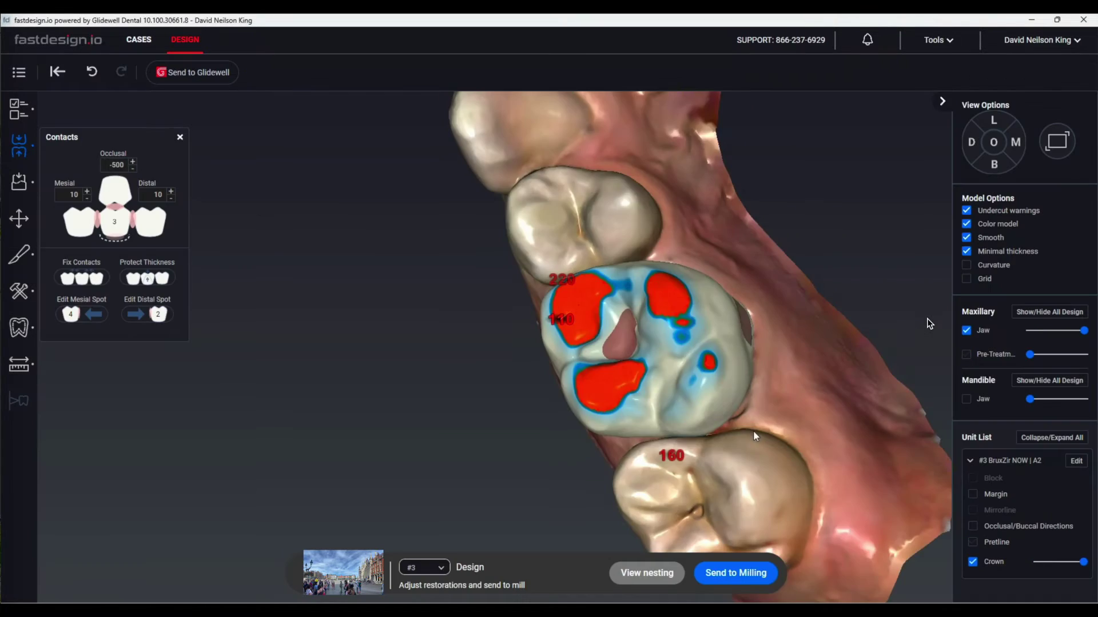
Step: Redraw the crown's mesial contact spot on tooth 4 and accept it
right_drag(642, 502, 474, 440)
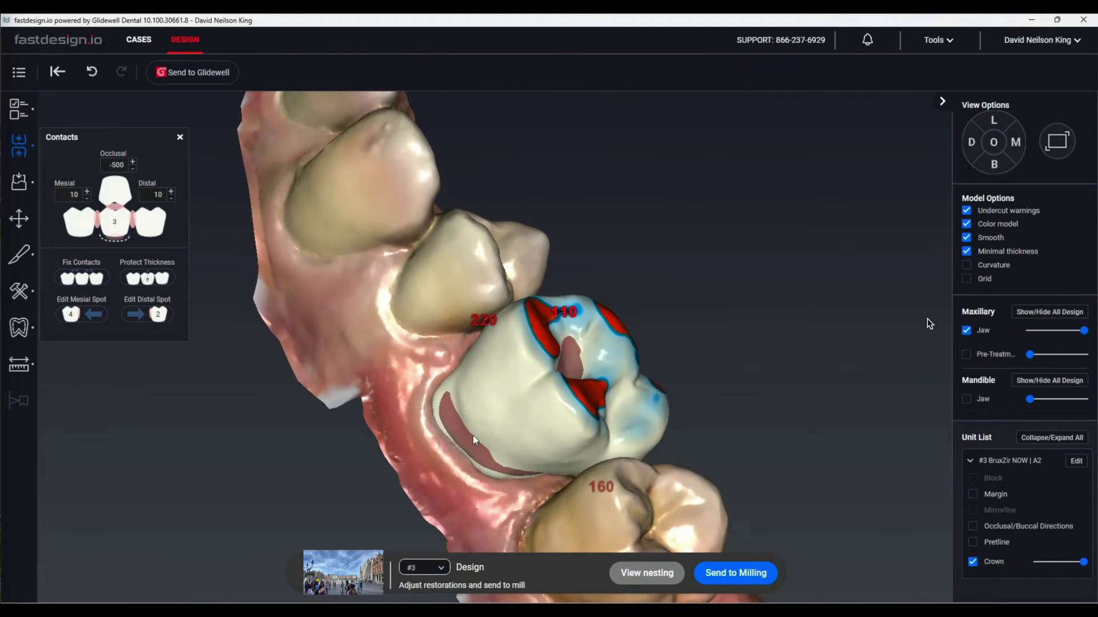
click(92, 313)
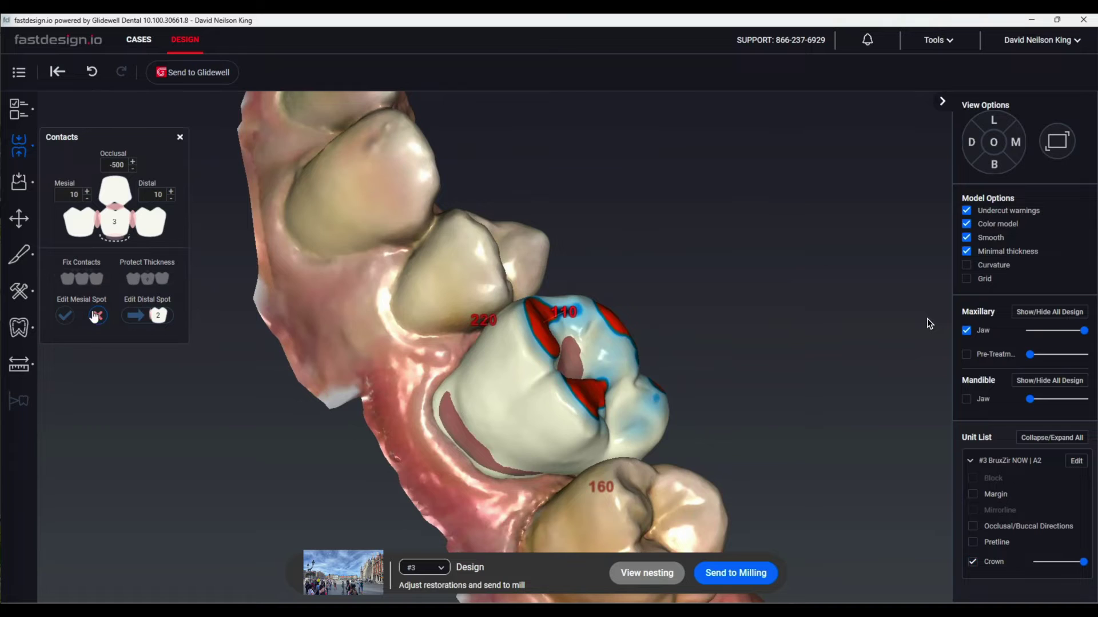
mouse_move(476, 265)
mouse_down()
mouse_move(454, 265)
mouse_move(500, 279)
mouse_move(479, 264)
mouse_up()
right_drag(632, 203, 576, 272)
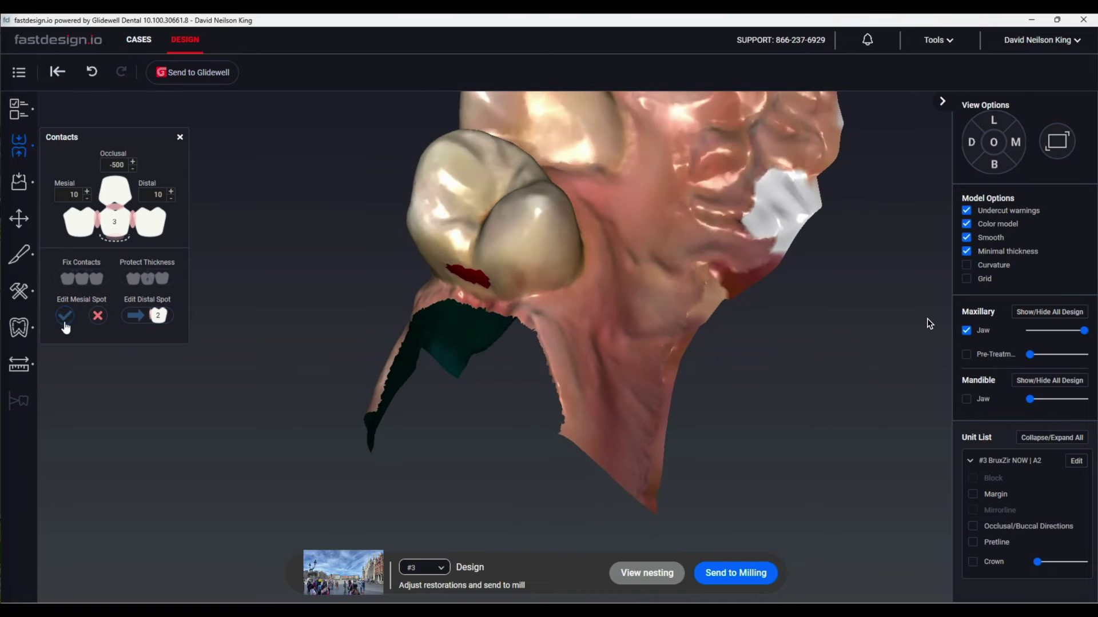
click(64, 315)
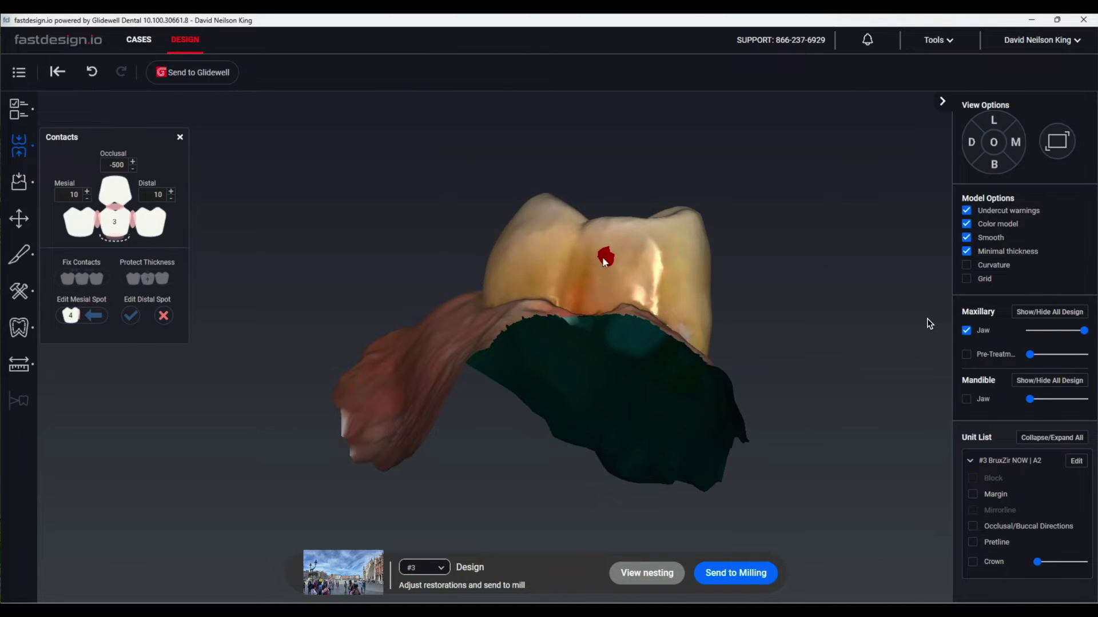
Step: Redraw the distal contact spot as a wider area on tooth 2, accept it, and fix the crown's contacts
right_drag(767, 196, 767, 247)
middle_drag(766, 247, 743, 369)
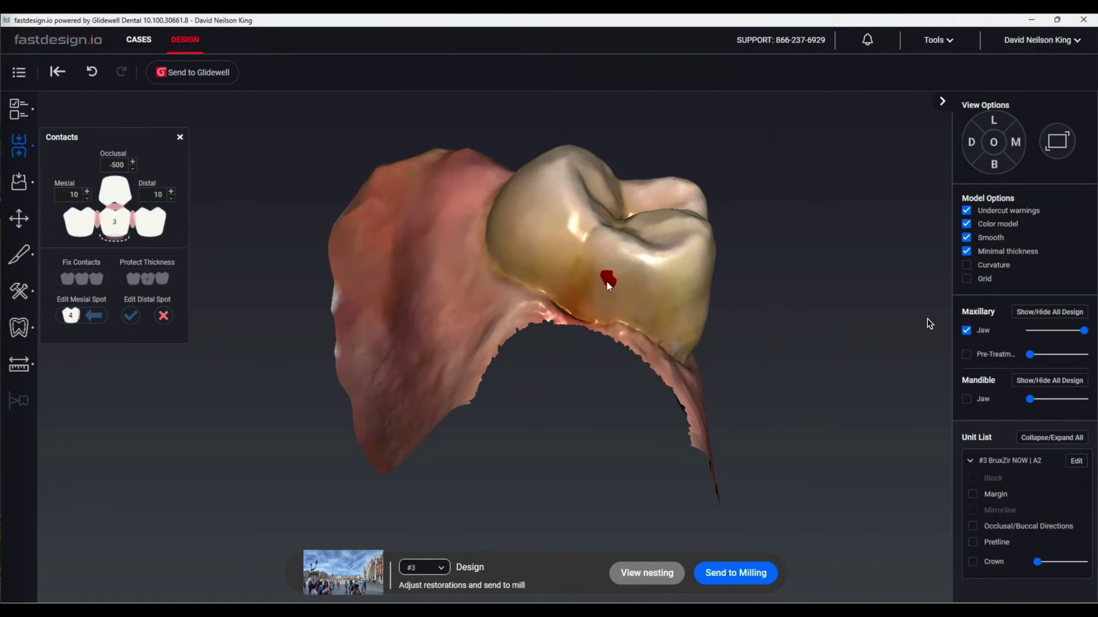
mouse_move(650, 303)
mouse_down()
mouse_move(623, 302)
mouse_move(605, 279)
mouse_up()
mouse_move(786, 194)
right_down()
mouse_move(789, 242)
mouse_move(807, 196)
right_up()
mouse_move(583, 279)
mouse_down()
mouse_move(626, 303)
mouse_move(633, 292)
mouse_up()
mouse_move(896, 268)
right_down()
mouse_move(884, 272)
mouse_move(875, 257)
right_up()
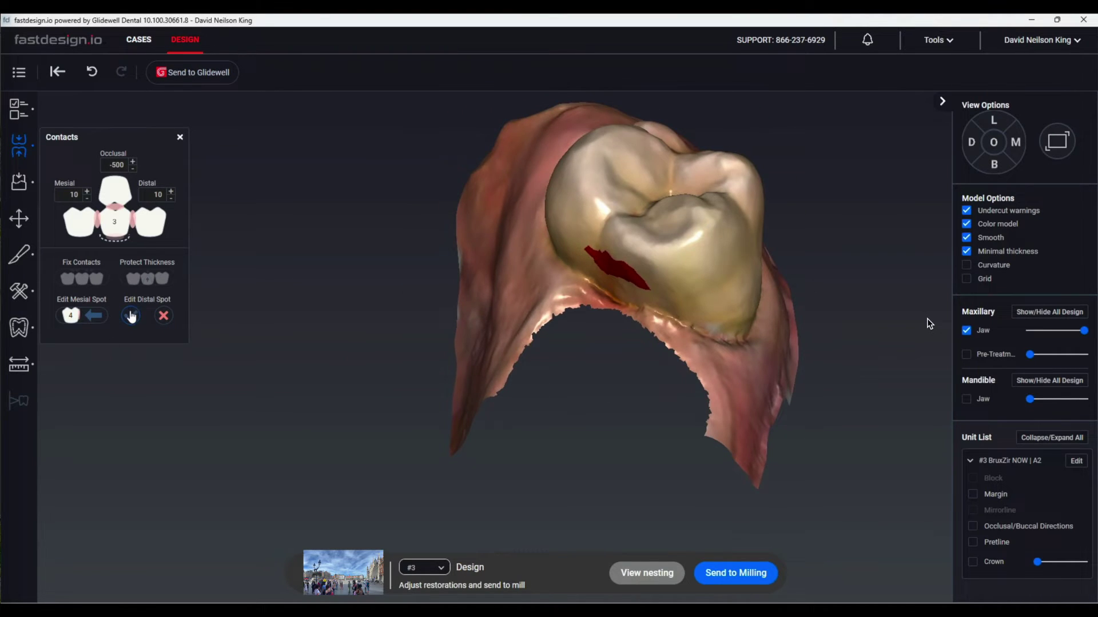
click(131, 316)
click(100, 289)
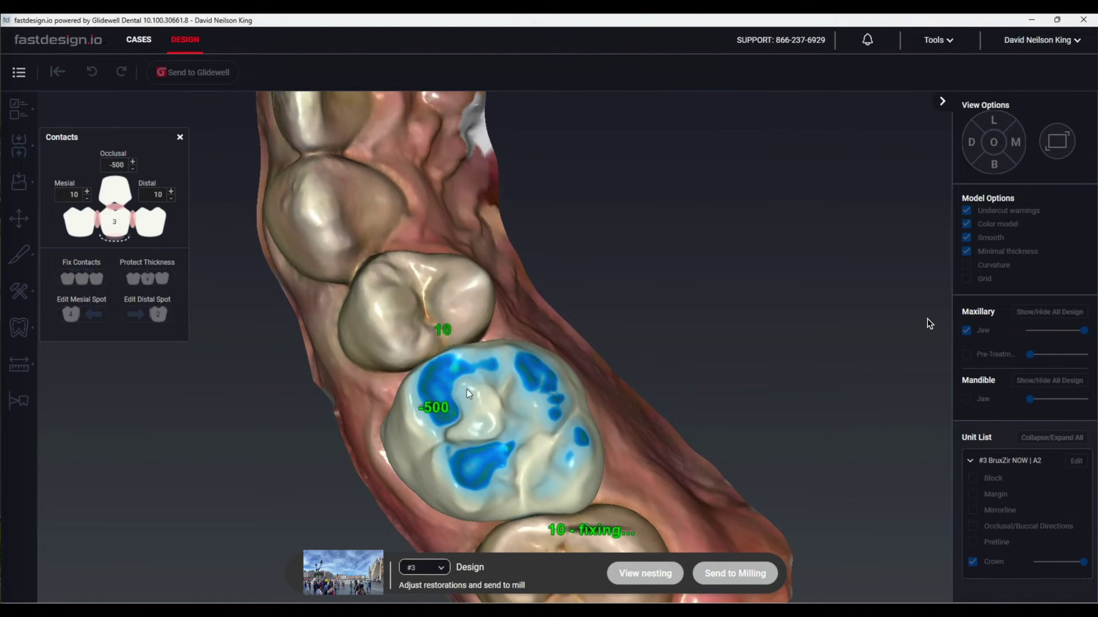
right_drag(803, 277, 633, 274)
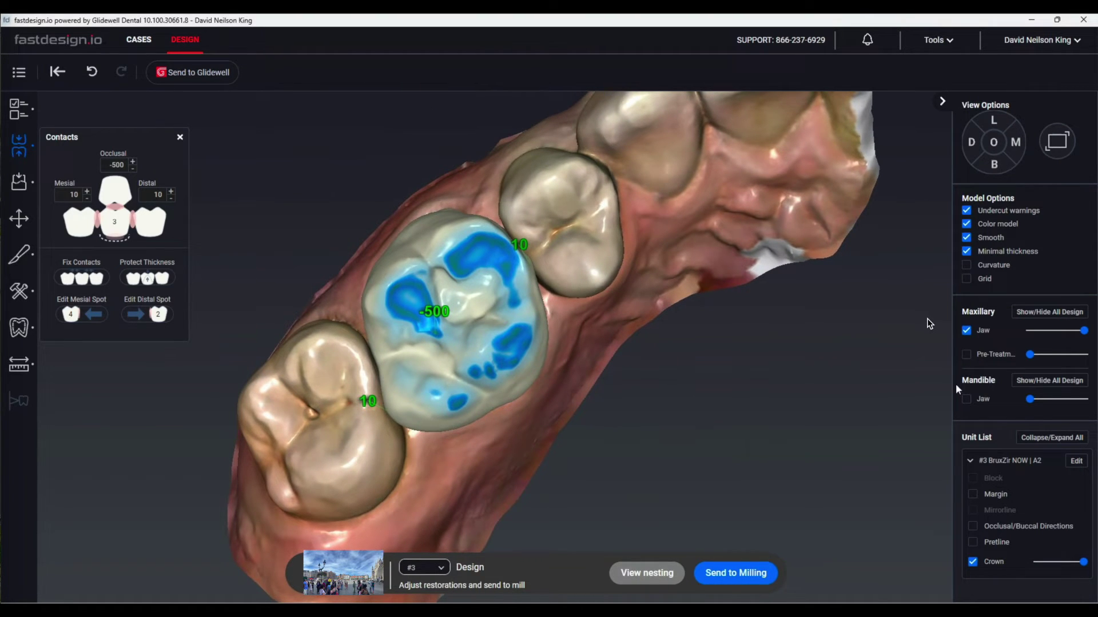
Step: Overlay the pre-treatment scan on the crown and compare their contours from the occlusal and lingual sides
click(966, 355)
right_drag(646, 272, 593, 282)
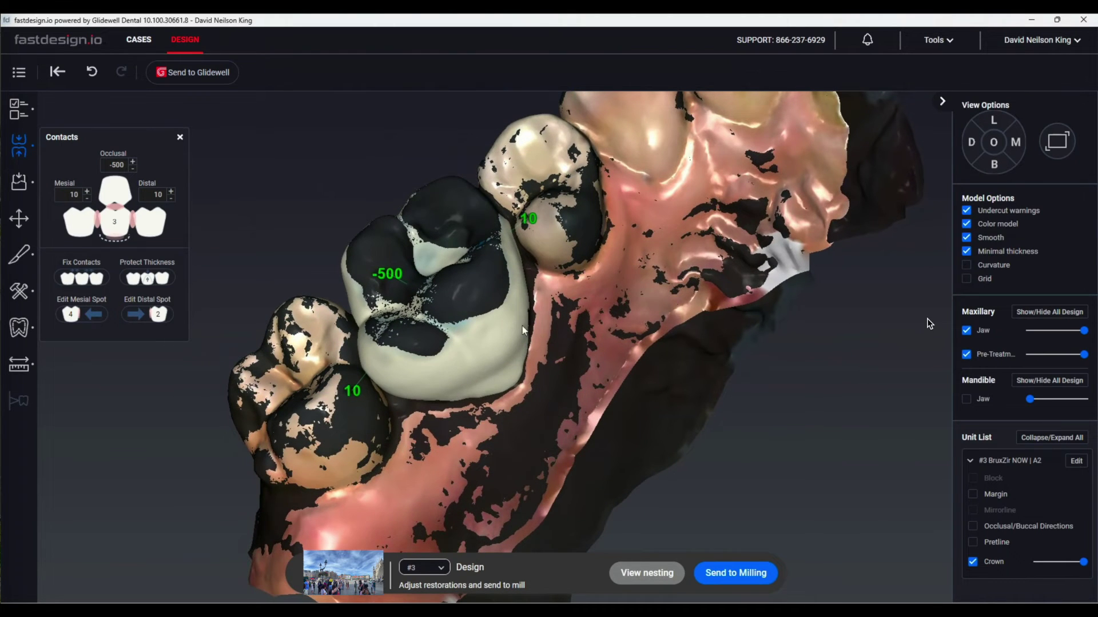
right_drag(598, 172, 463, 165)
right_drag(500, 290, 419, 147)
right_drag(577, 257, 482, 269)
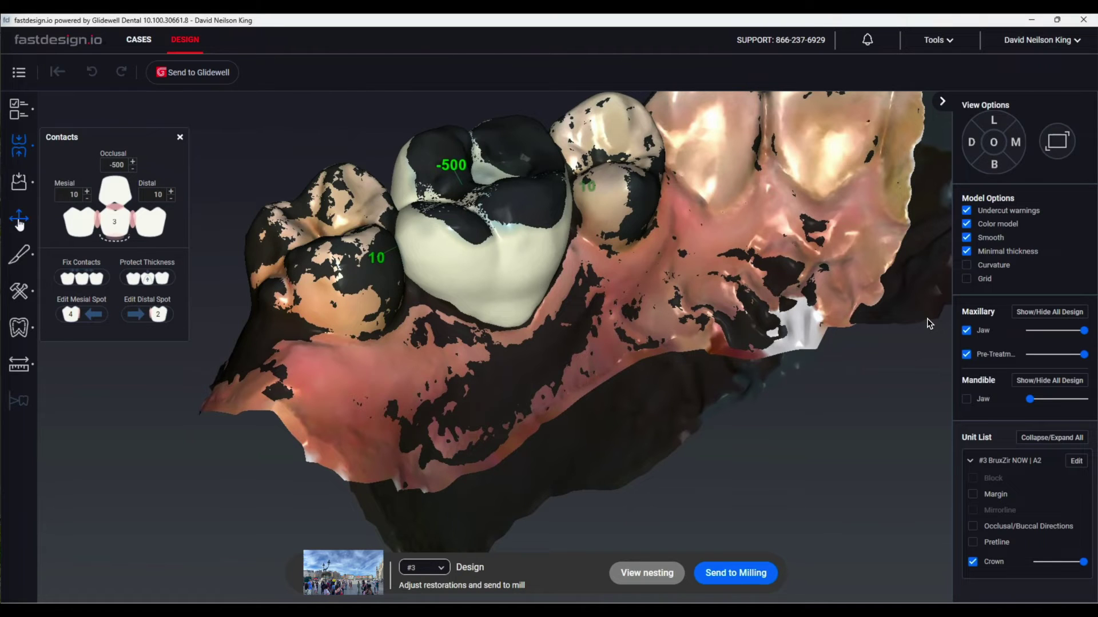
Step: Increase the Freeform influence and reshape the crown's lingual and buccal surfaces against the semi-transparent pre-treatment scan
click(27, 262)
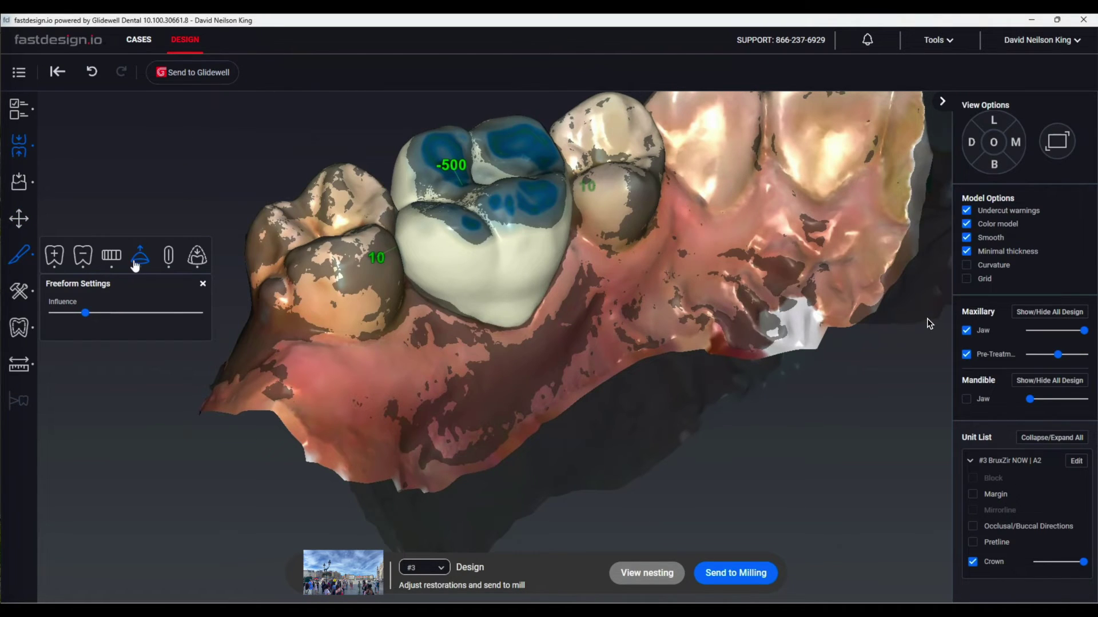
click(135, 263)
click(21, 256)
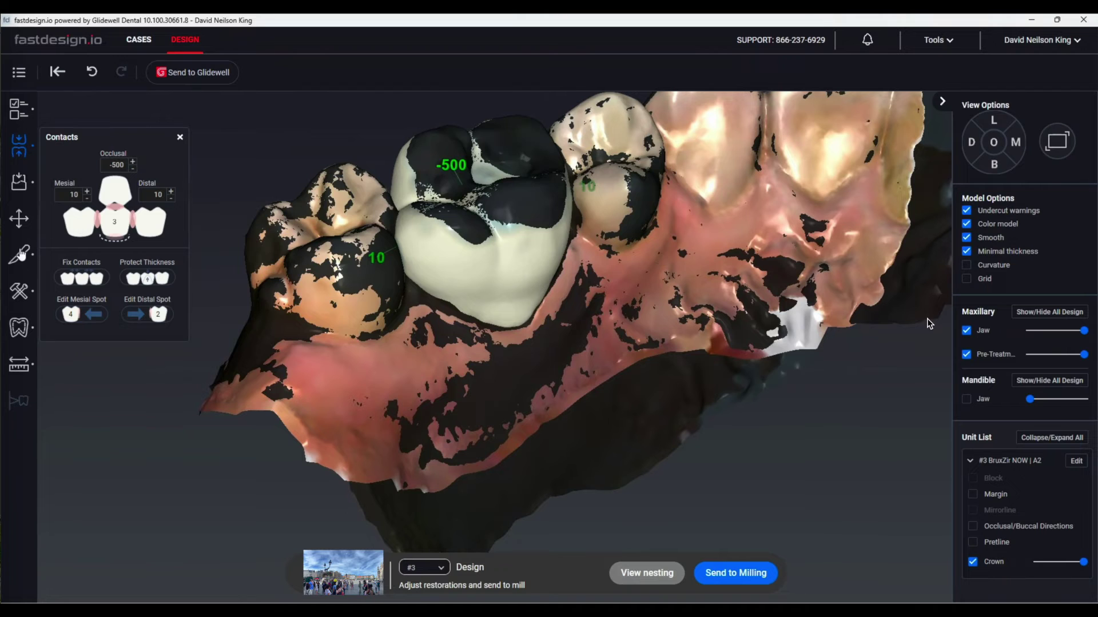
drag(92, 314, 133, 314)
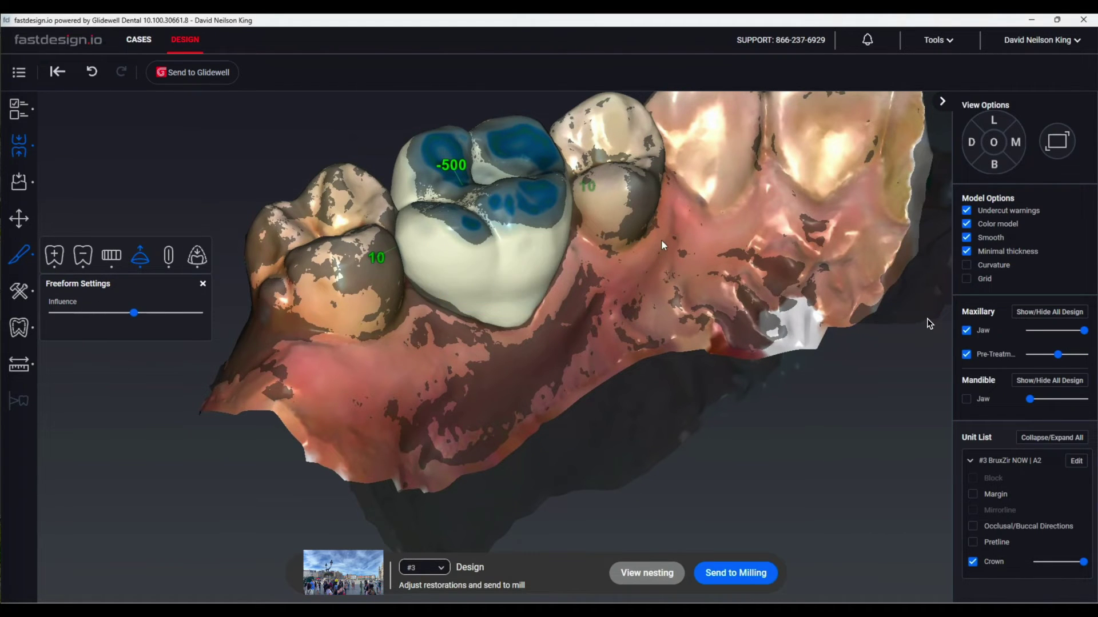
right_drag(658, 239, 641, 325)
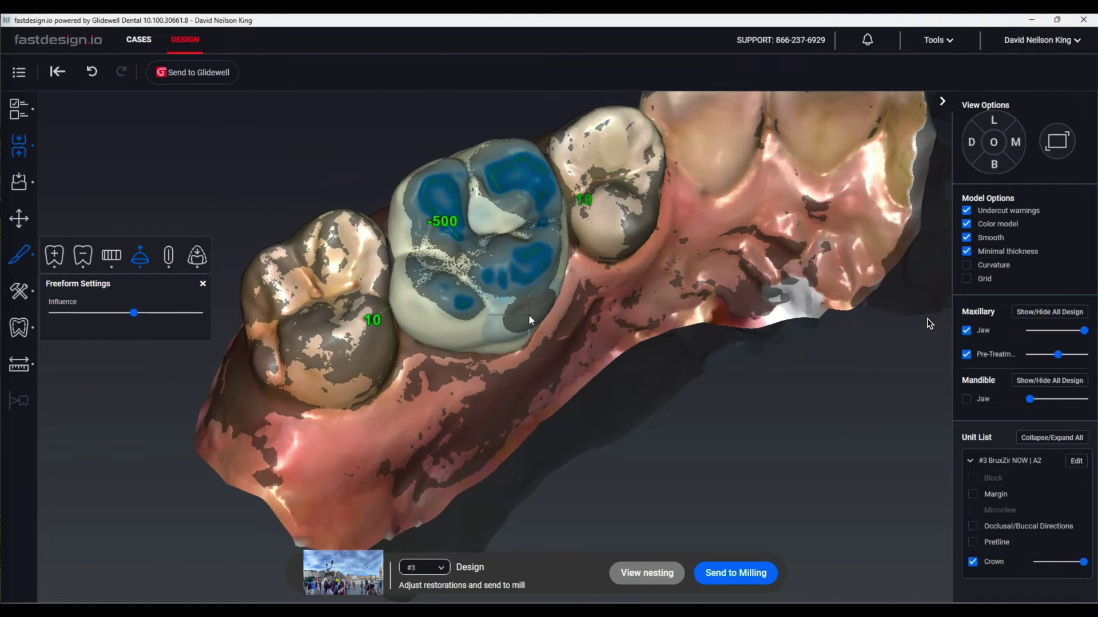
mouse_move(449, 339)
mouse_down()
mouse_move(414, 331)
mouse_move(498, 343)
mouse_up()
mouse_move(498, 335)
right_down()
mouse_move(622, 311)
mouse_move(591, 207)
mouse_move(500, 321)
right_up()
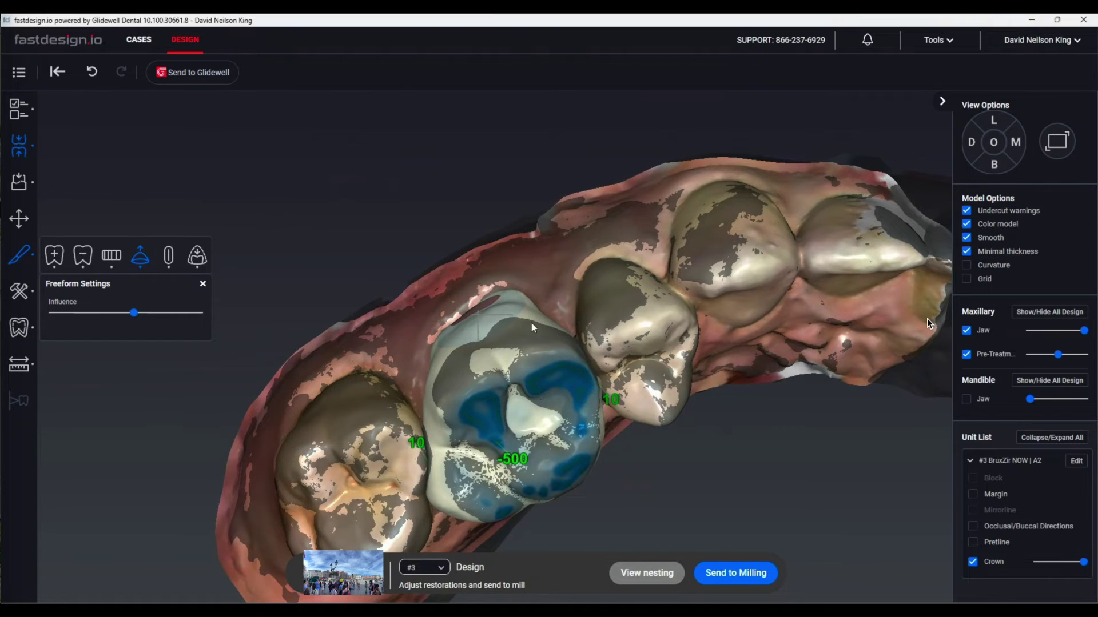
mouse_move(643, 436)
right_down()
mouse_move(651, 394)
mouse_move(636, 380)
mouse_move(583, 397)
mouse_move(443, 396)
right_up()
drag(441, 379, 459, 400)
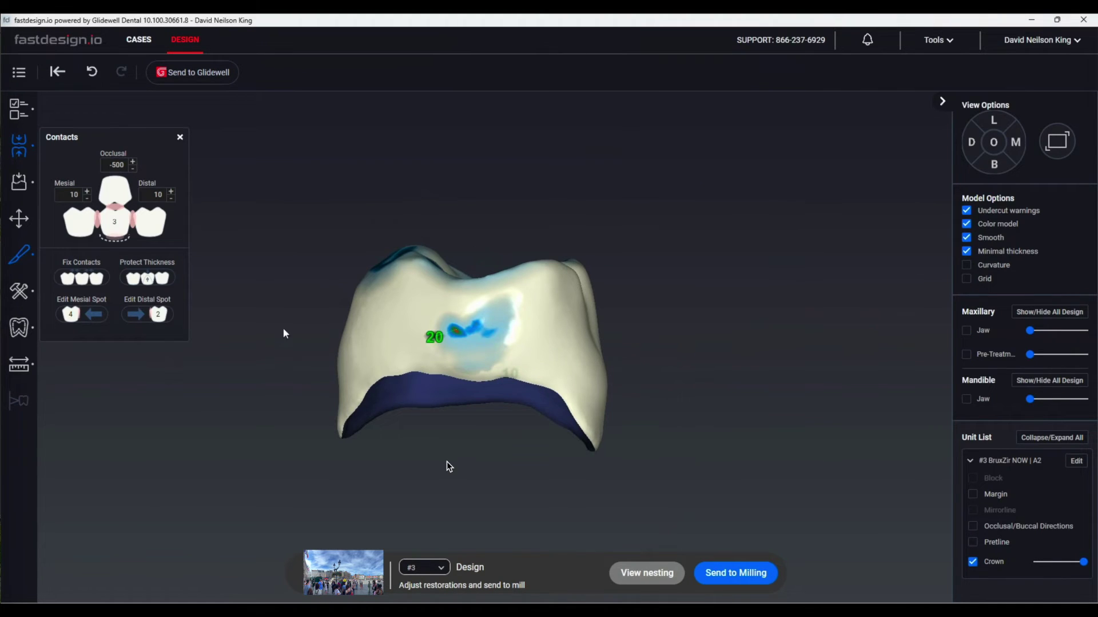
Step: Review the mesial and distal contacts on the isolated crown and smooth the surface around the mesial contact
right_drag(730, 247, 570, 261)
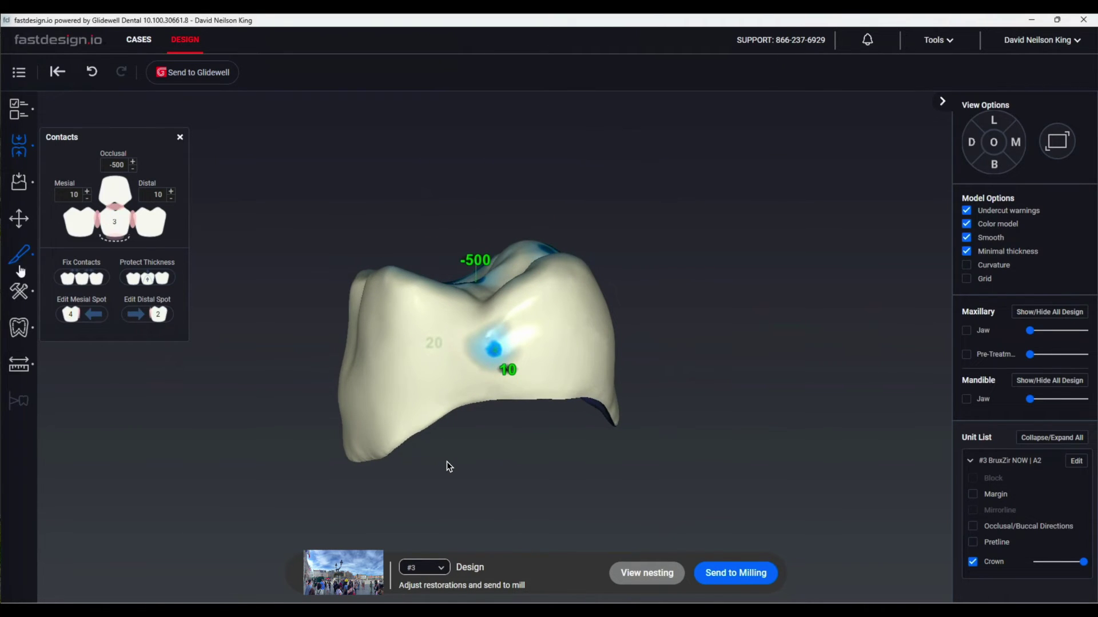
click(18, 257)
click(55, 257)
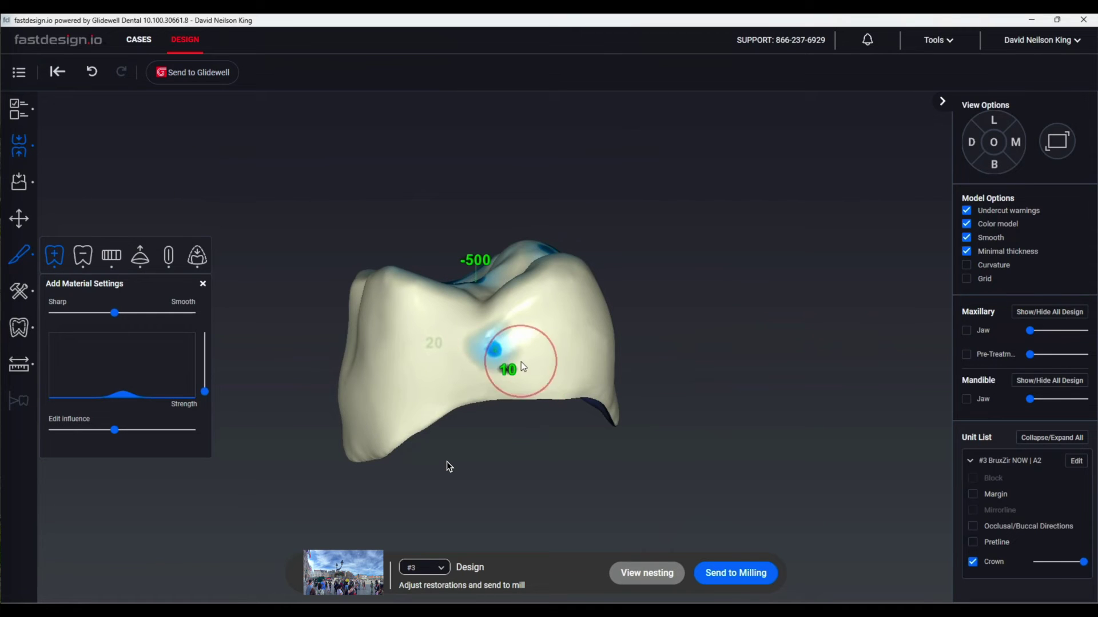
mouse_move(805, 270)
right_down()
mouse_move(787, 308)
mouse_move(797, 328)
mouse_move(797, 300)
mouse_move(544, 341)
right_up()
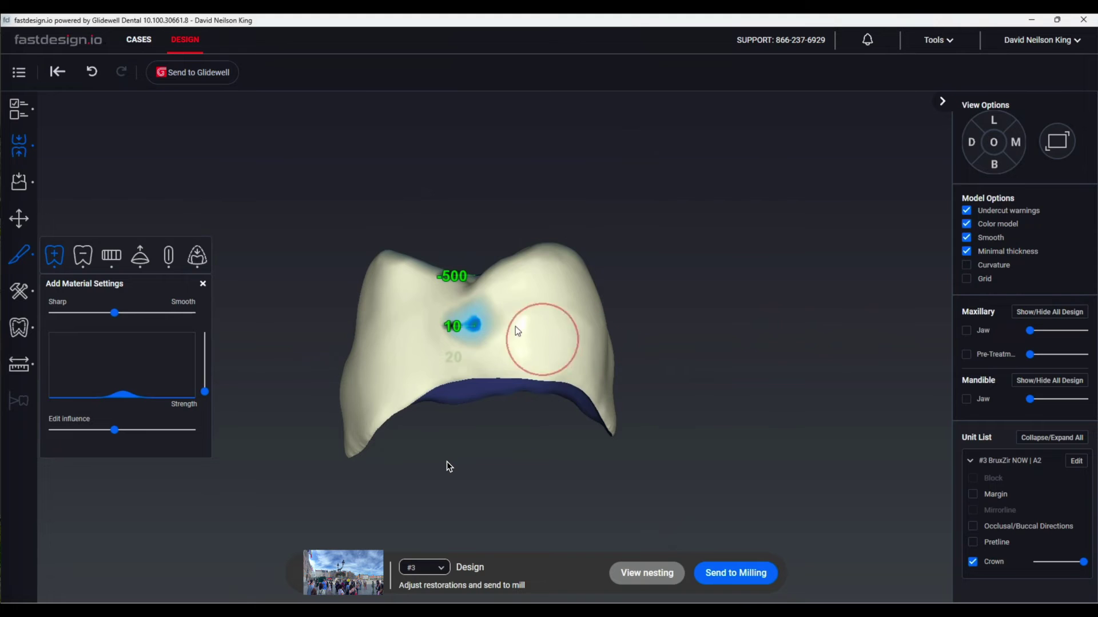
mouse_move(760, 225)
right_down()
mouse_move(607, 266)
mouse_move(563, 318)
right_up()
right_drag(718, 244, 749, 228)
click(112, 256)
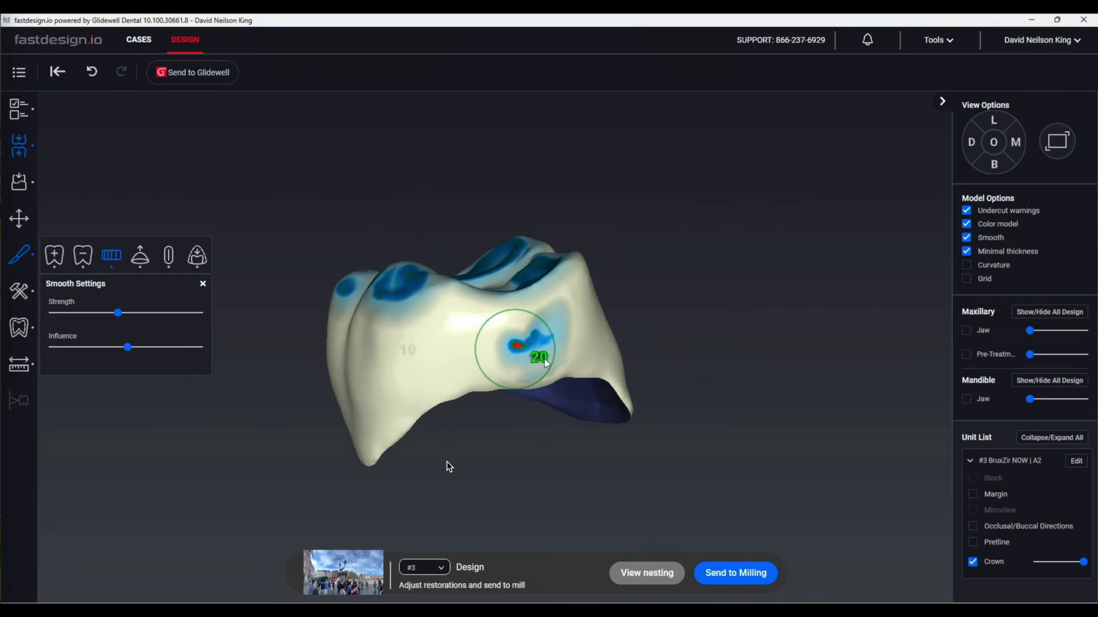
right_drag(532, 349, 789, 410)
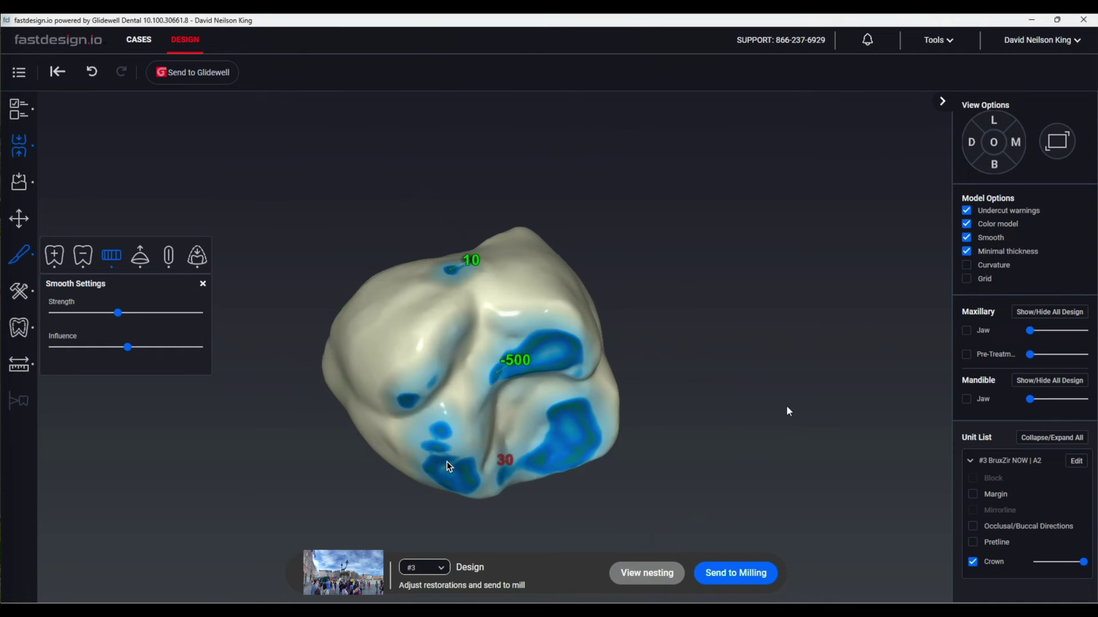
Step: Show the maxillary jaw nearly transparent around the crown and add material to widen the distal contact
click(966, 331)
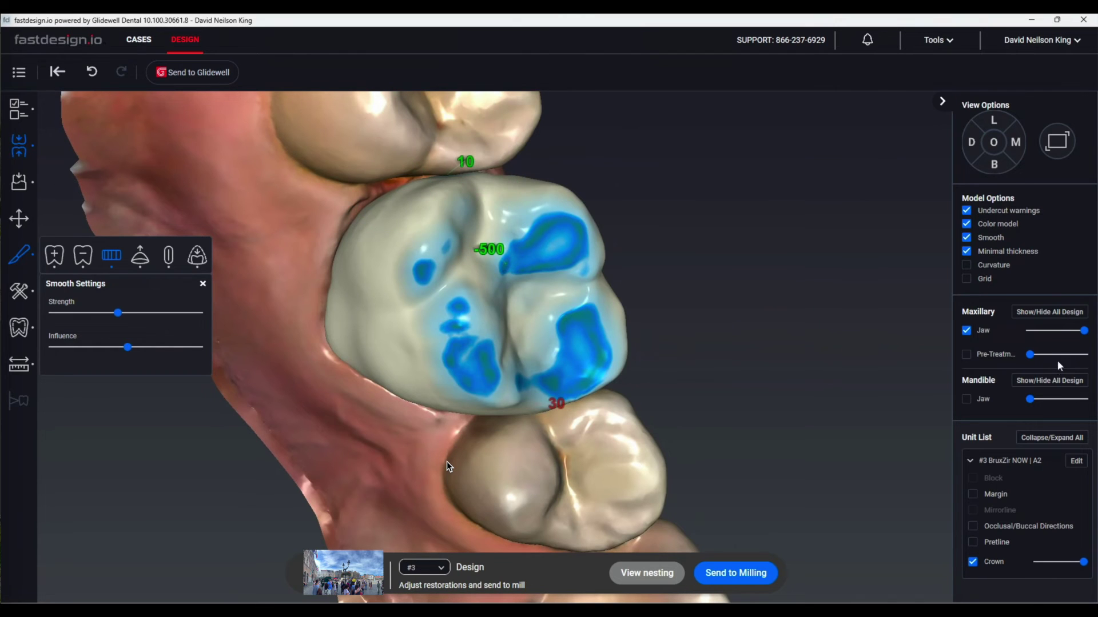
drag(1083, 331, 1038, 332)
middle_drag(671, 231, 713, 349)
right_drag(713, 349, 251, 267)
click(64, 262)
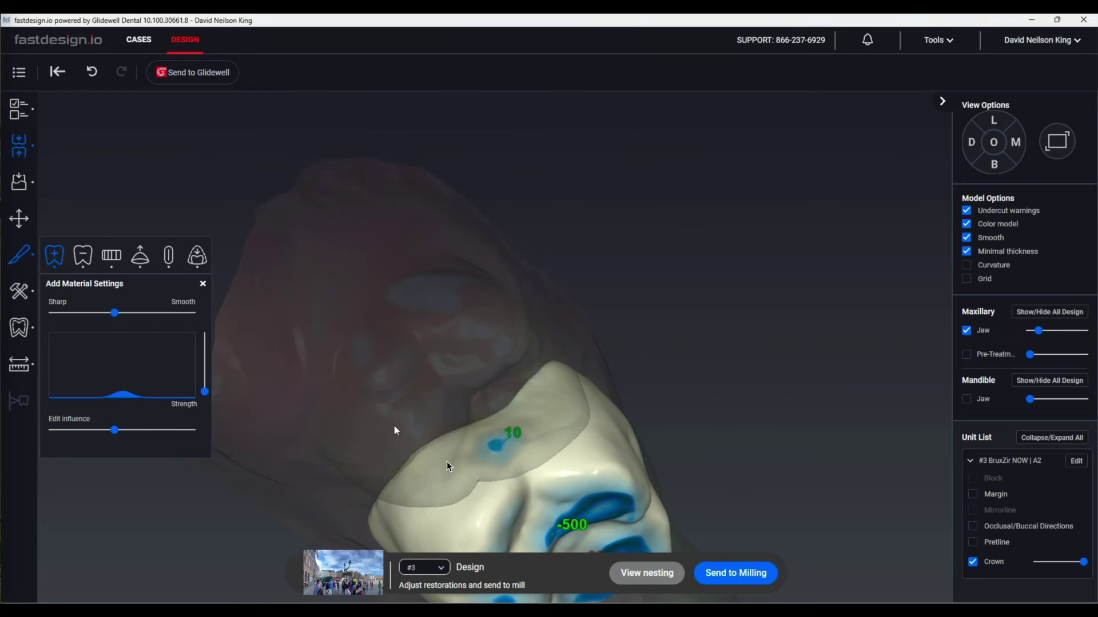
mouse_move(452, 468)
mouse_down()
mouse_move(473, 459)
mouse_move(441, 481)
mouse_up()
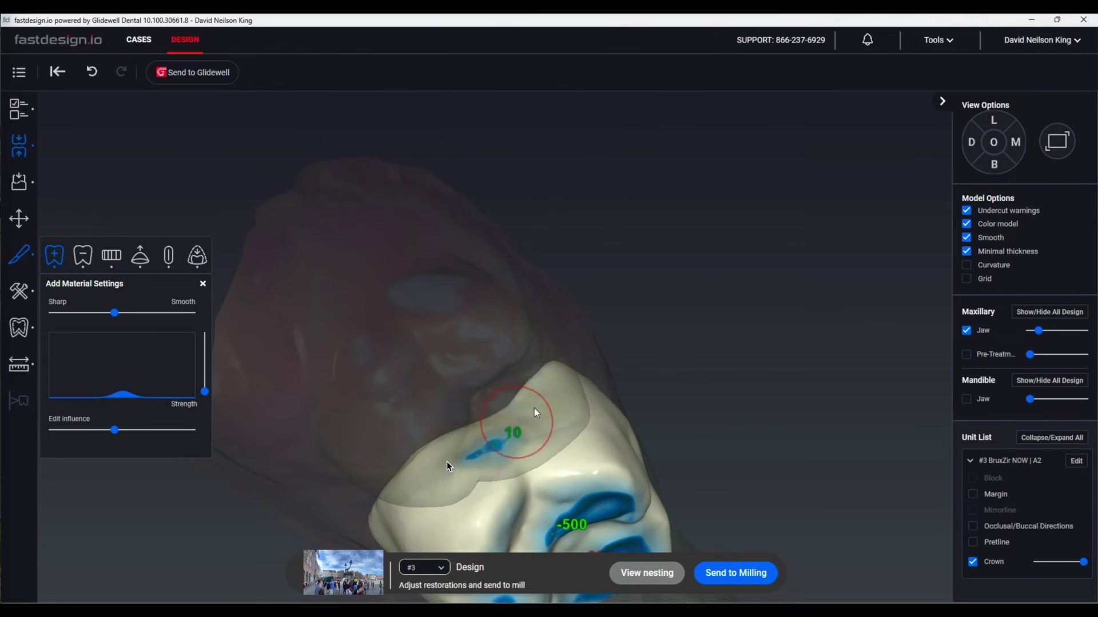
Step: Remove material from the heavy mesial contact spot and smooth the surrounding crown surface
mouse_move(720, 404)
right_down()
mouse_move(716, 375)
mouse_move(690, 357)
mouse_move(711, 387)
right_up()
mouse_move(781, 436)
right_down()
mouse_move(649, 350)
mouse_move(571, 378)
right_up()
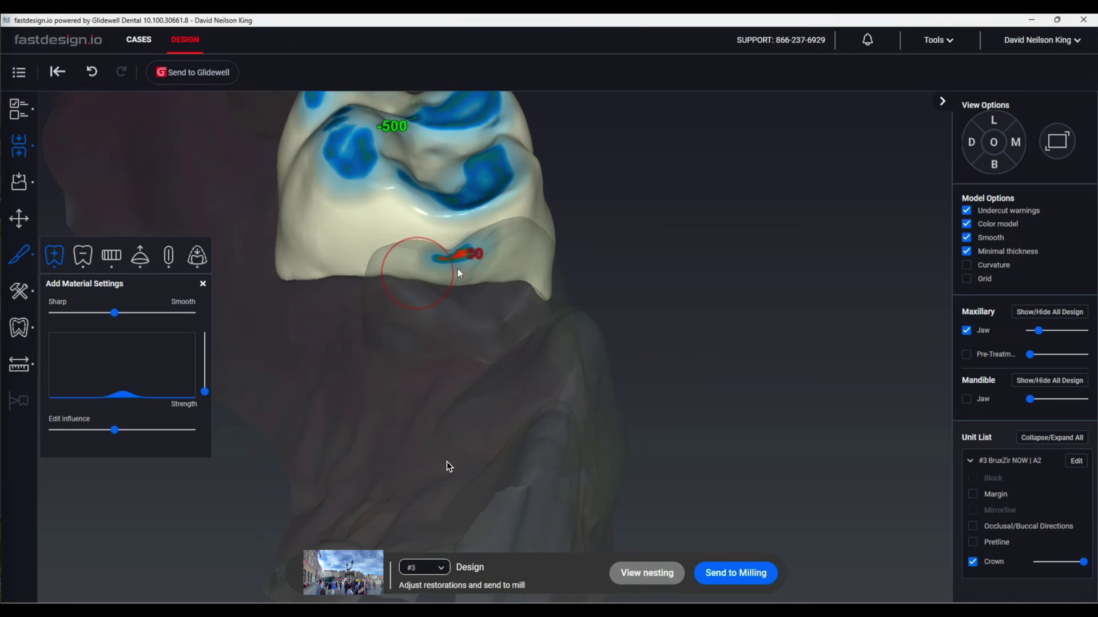
click(118, 259)
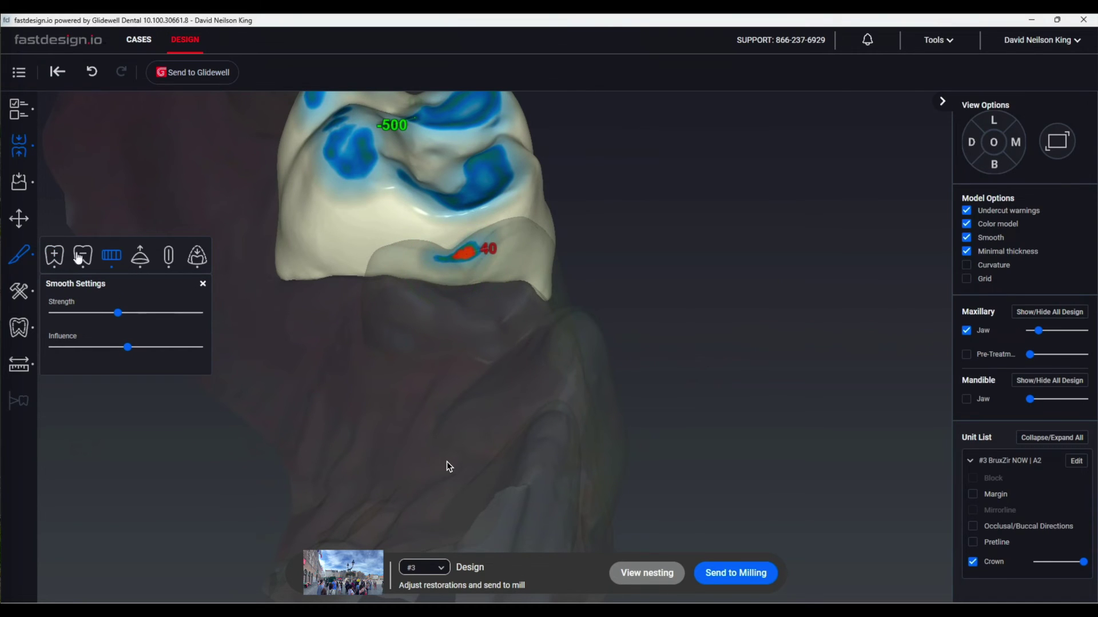
click(83, 256)
click(463, 266)
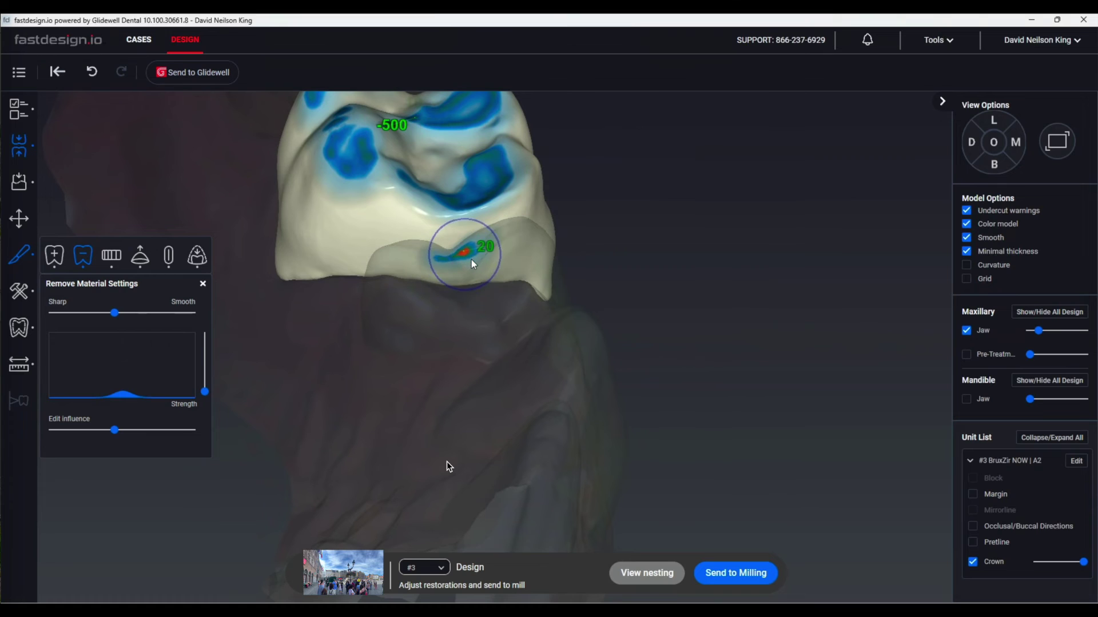
click(457, 257)
right_drag(719, 207, 711, 353)
click(112, 257)
drag(401, 299, 405, 296)
mouse_move(743, 320)
right_down()
mouse_move(742, 285)
mouse_move(738, 599)
right_up()
Step: Generate the nesting view for tooth 3 with the BruxZir Now Posterior block size
click(646, 573)
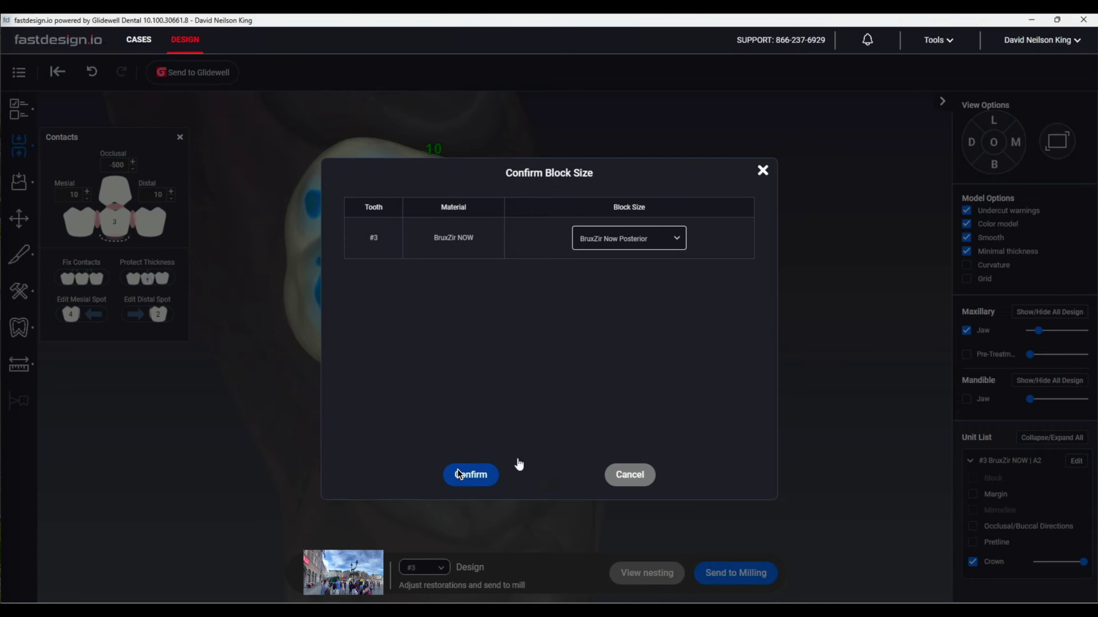
click(656, 243)
click(704, 366)
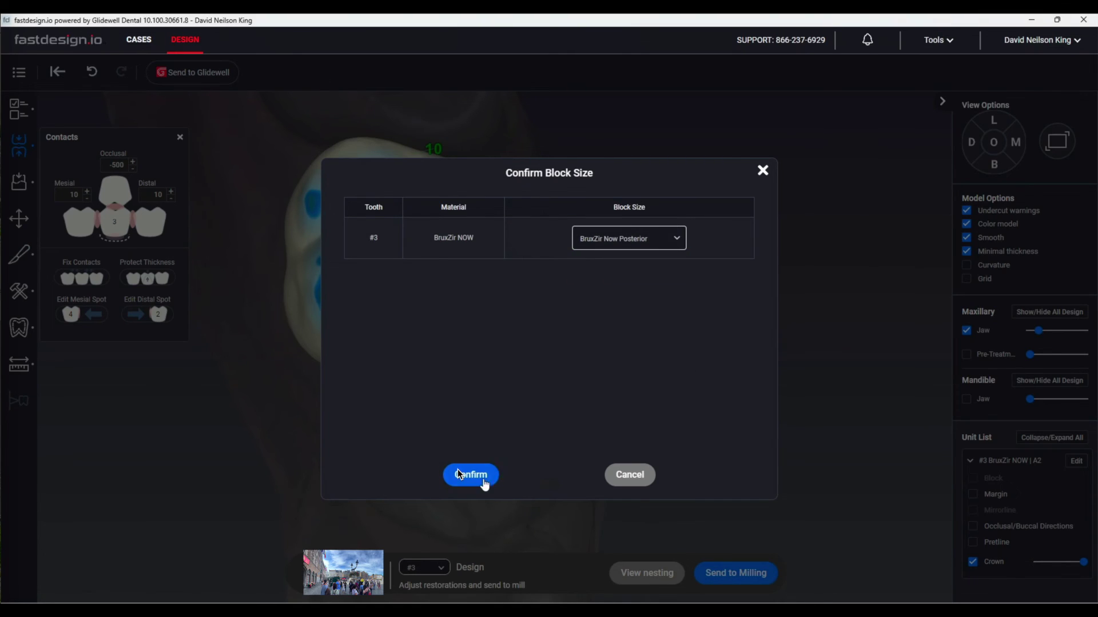
click(489, 479)
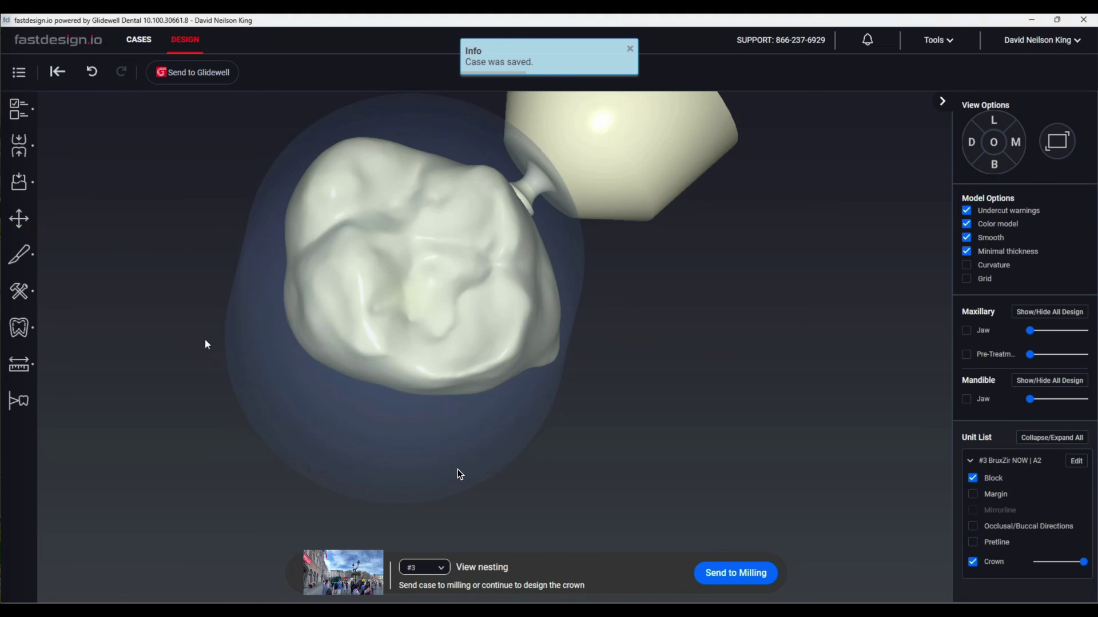
Step: Check the crown and sprue placement inside the block from several angles and send the tooth 3 unit to milling
right_drag(453, 475, 396, 316)
right_drag(485, 407, 589, 337)
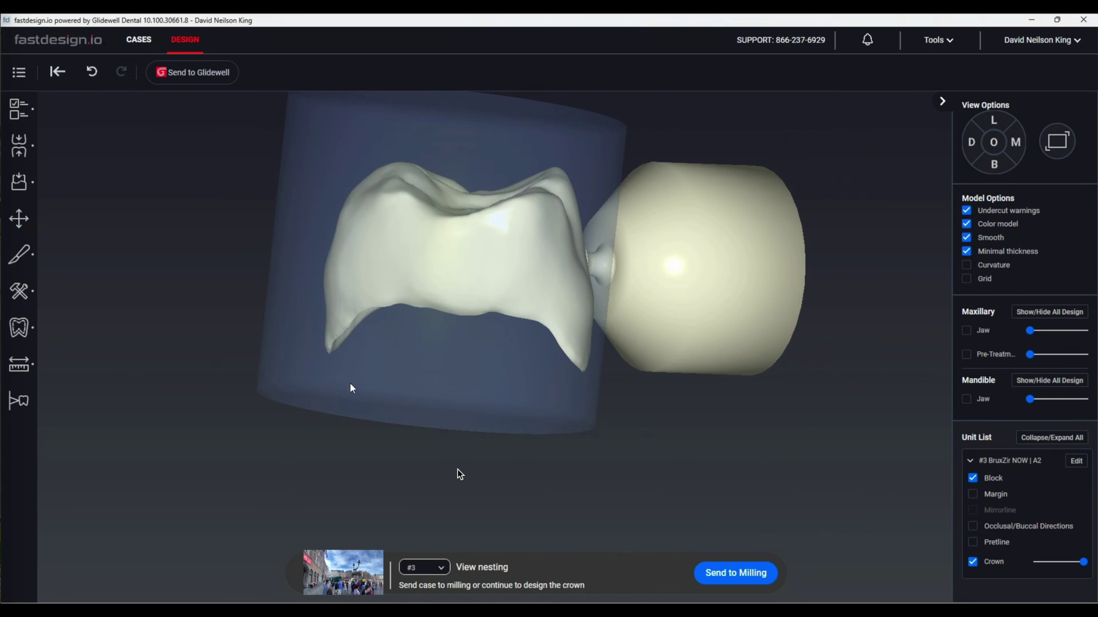
right_drag(748, 272, 607, 279)
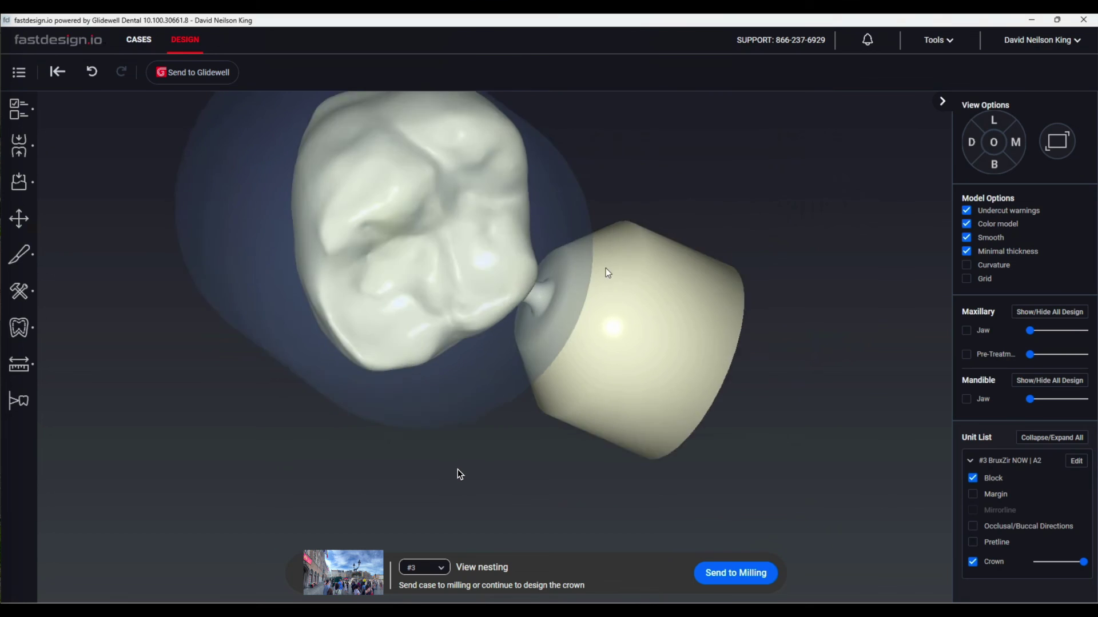
click(756, 569)
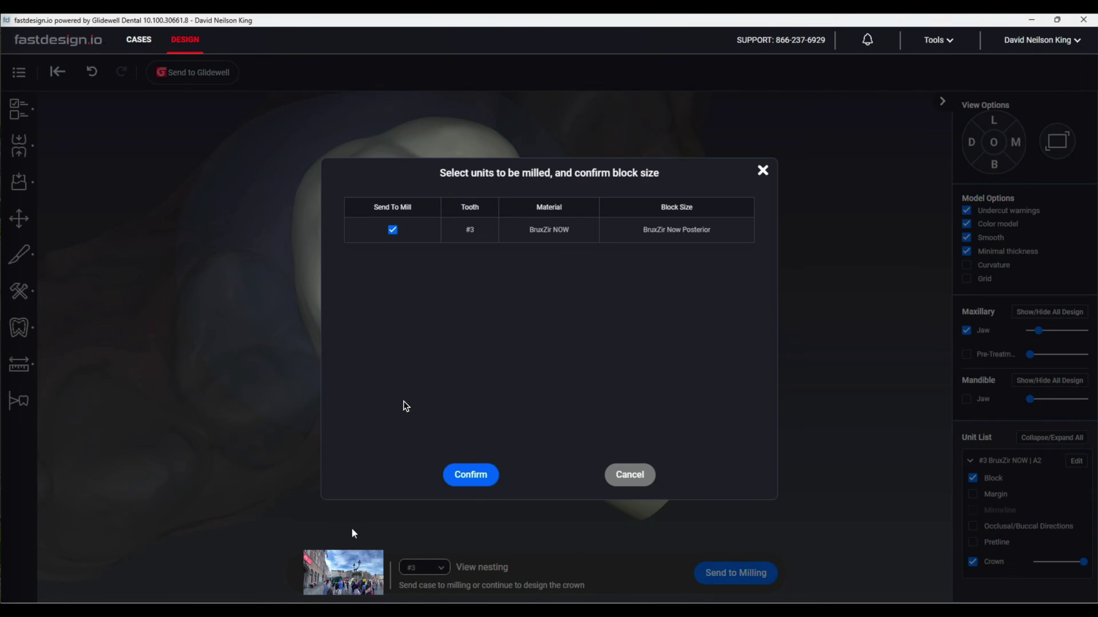
click(479, 478)
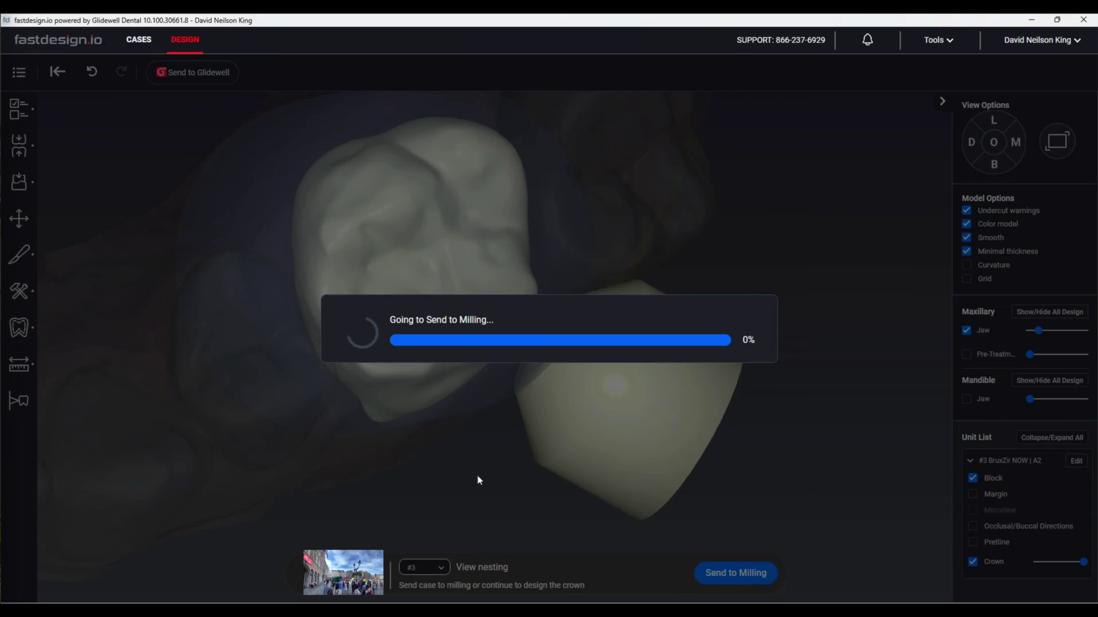